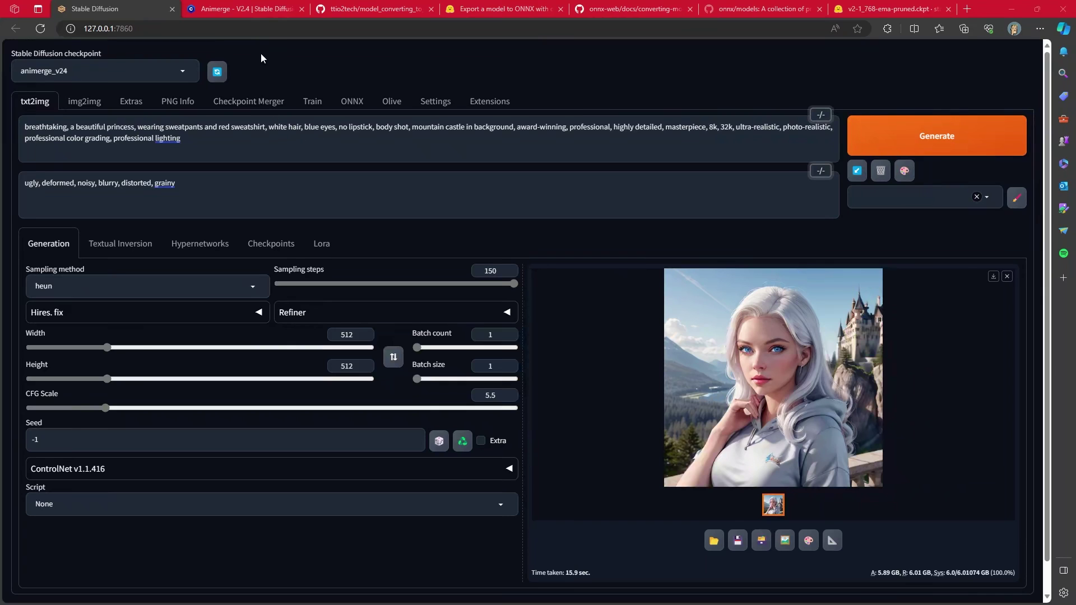
# Step: Glance at the Animerge model page on Civitai, then return to the txt2img page
pyautogui.click(267, 12)
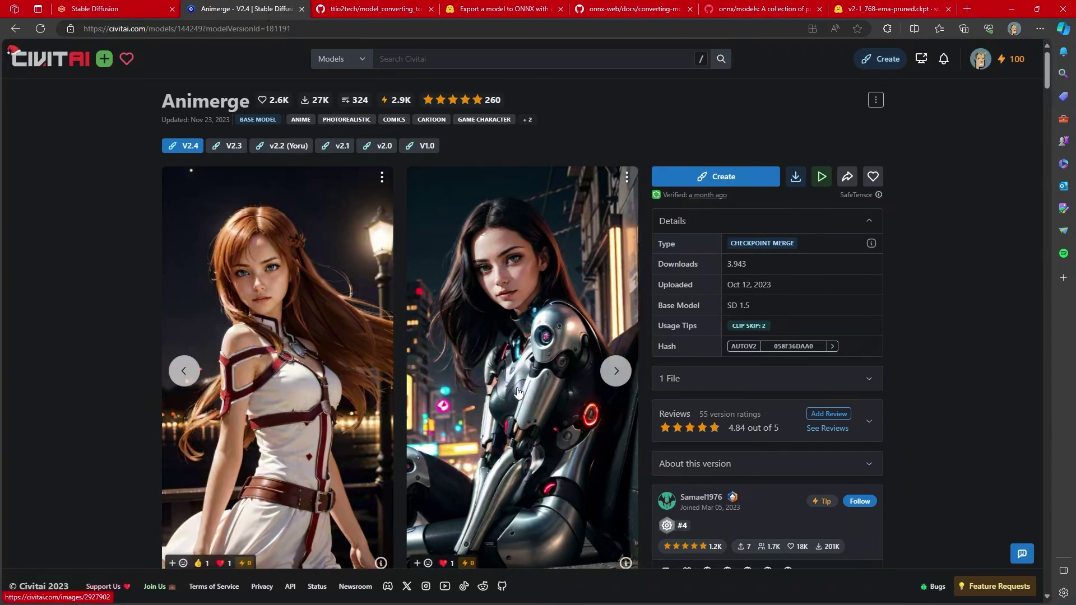
pyautogui.click(103, 7)
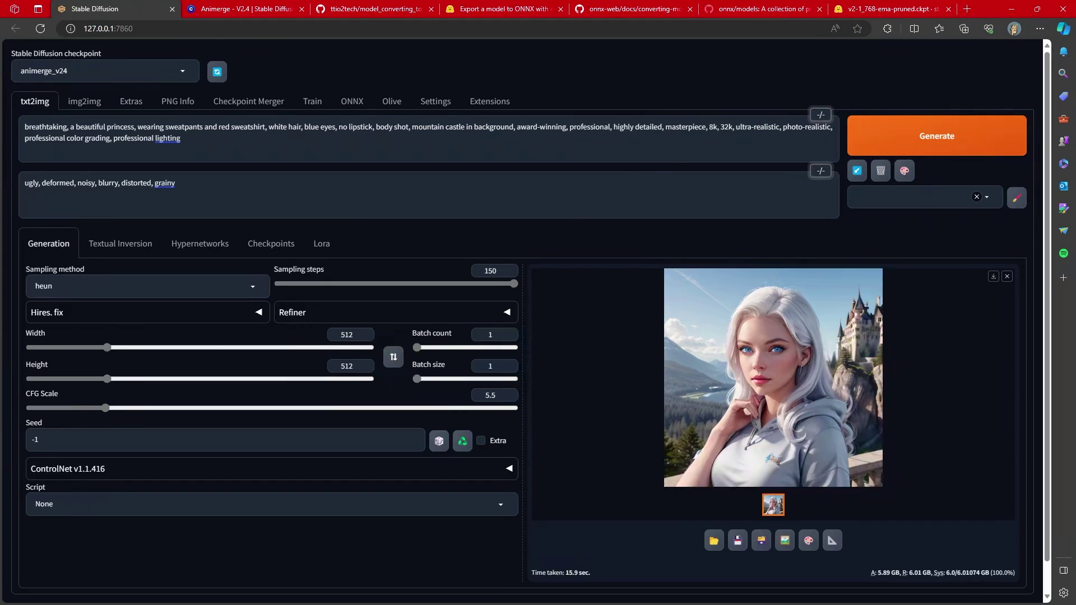
# Step: Read the Hugging Face Export-to-ONNX guide, then view the ttio2tech model_converting_to_onnx repository
pyautogui.hotkey('ctrl', '4')
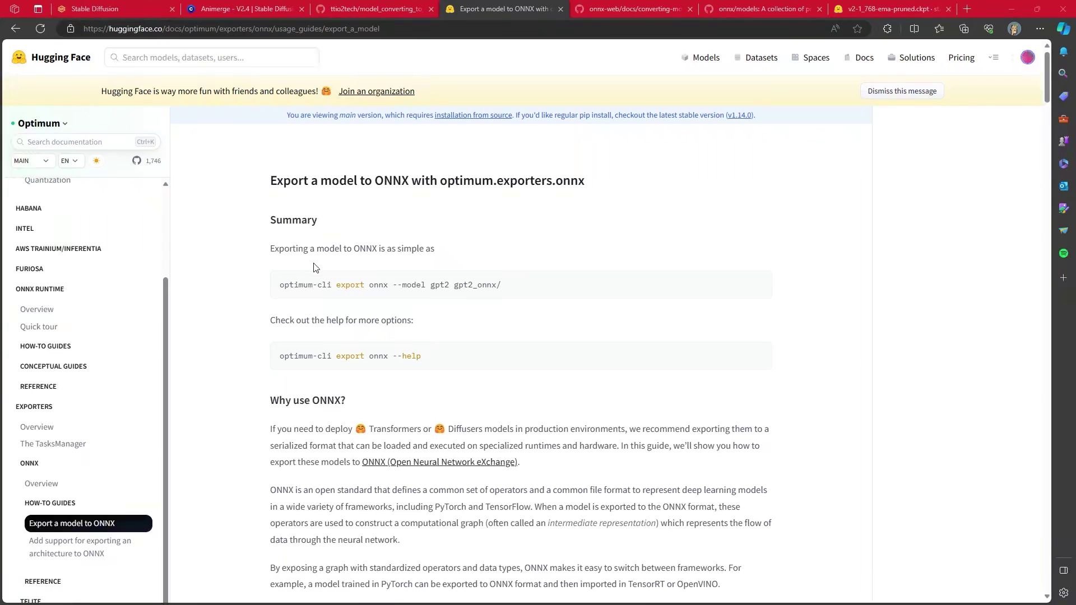
pyautogui.click(378, 10)
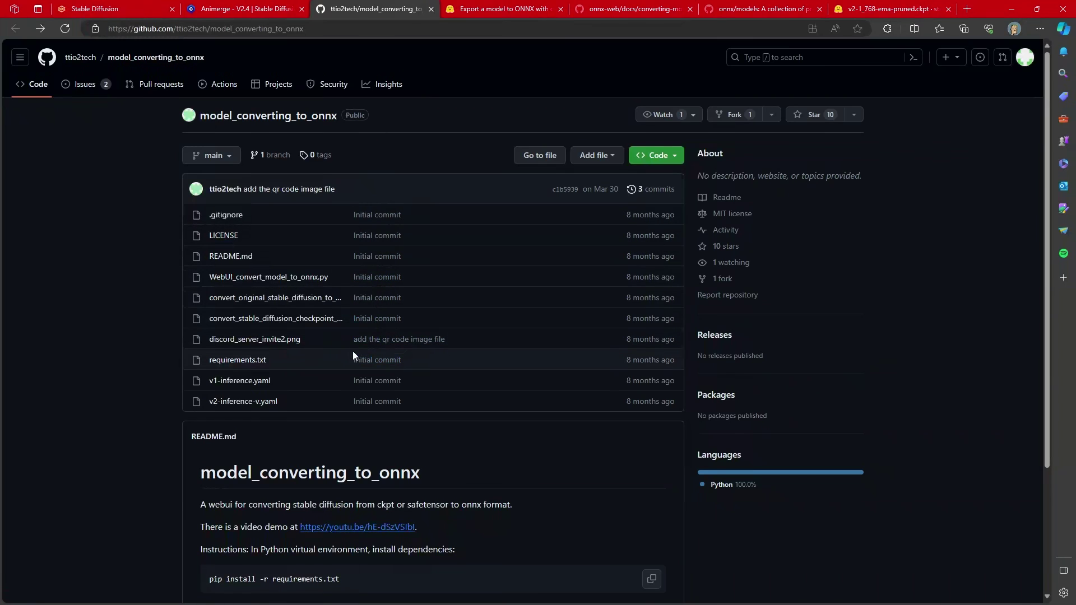
# Step: Look over the onnx-web converting-models.md guide, then go back to the Stable Diffusion tab
pyautogui.click(645, 10)
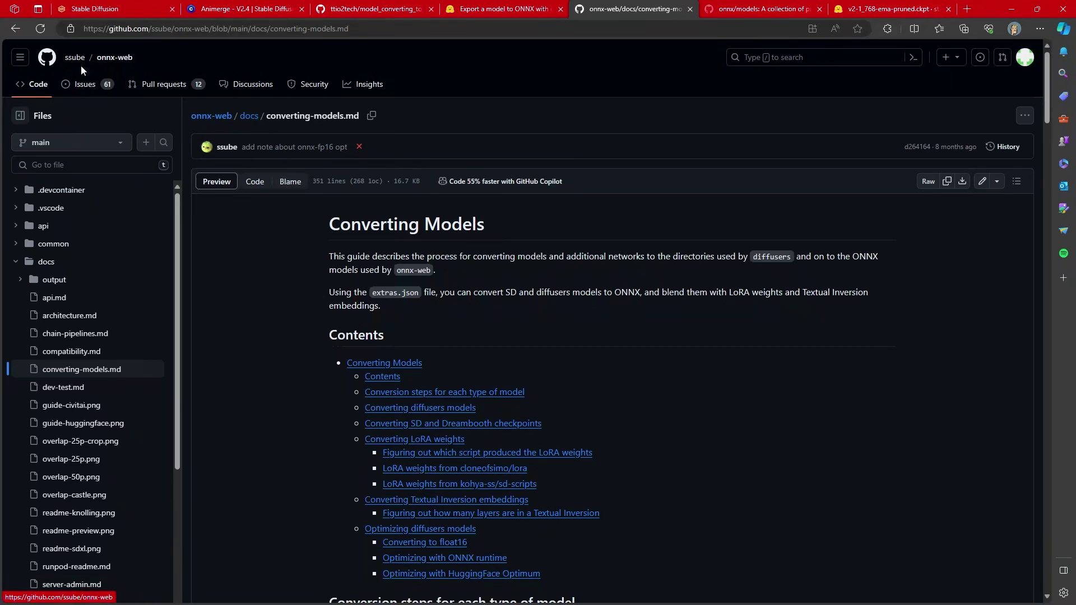
pyautogui.moveTo(77, 63)
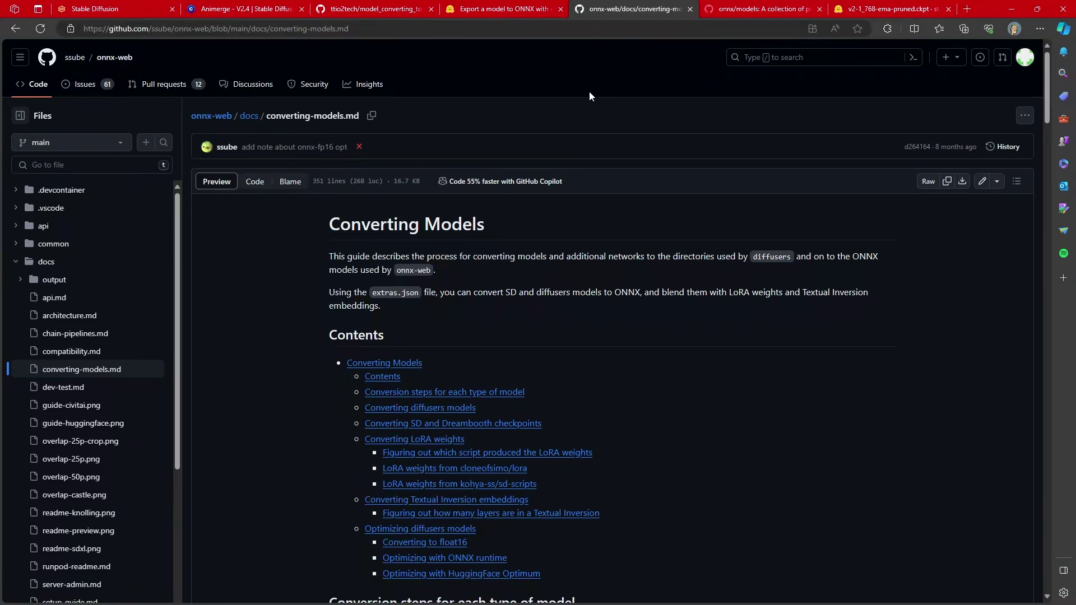
pyautogui.click(132, 7)
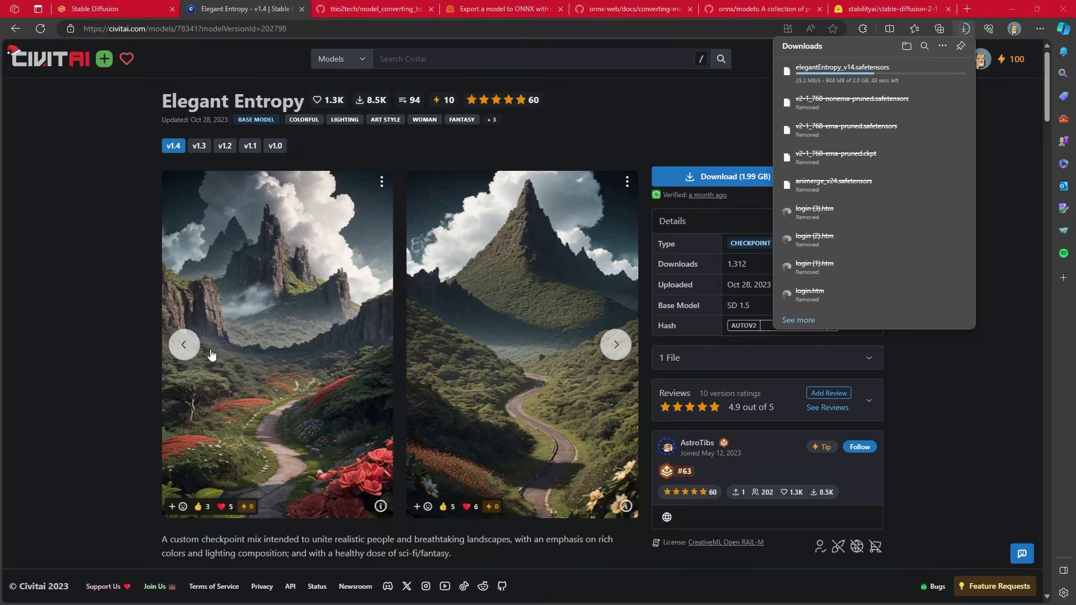
# Step: Browse back through Elegant Entropy's sample images, then switch to the stable-diffusion-webui-directml folder
pyautogui.click(189, 353)
pyautogui.click(188, 353)
pyautogui.click(190, 352)
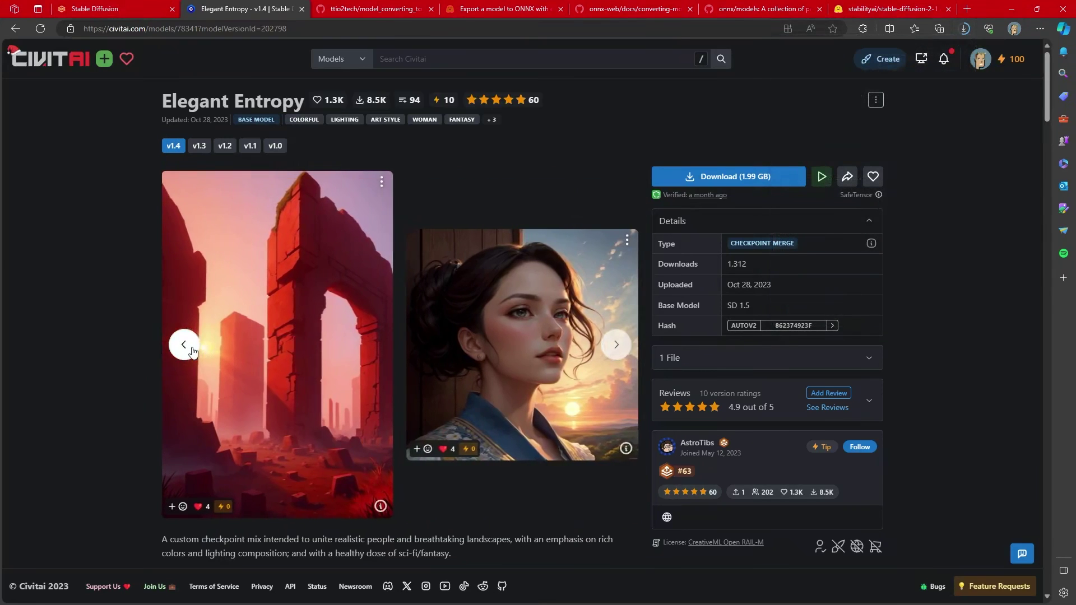
pyautogui.click(189, 351)
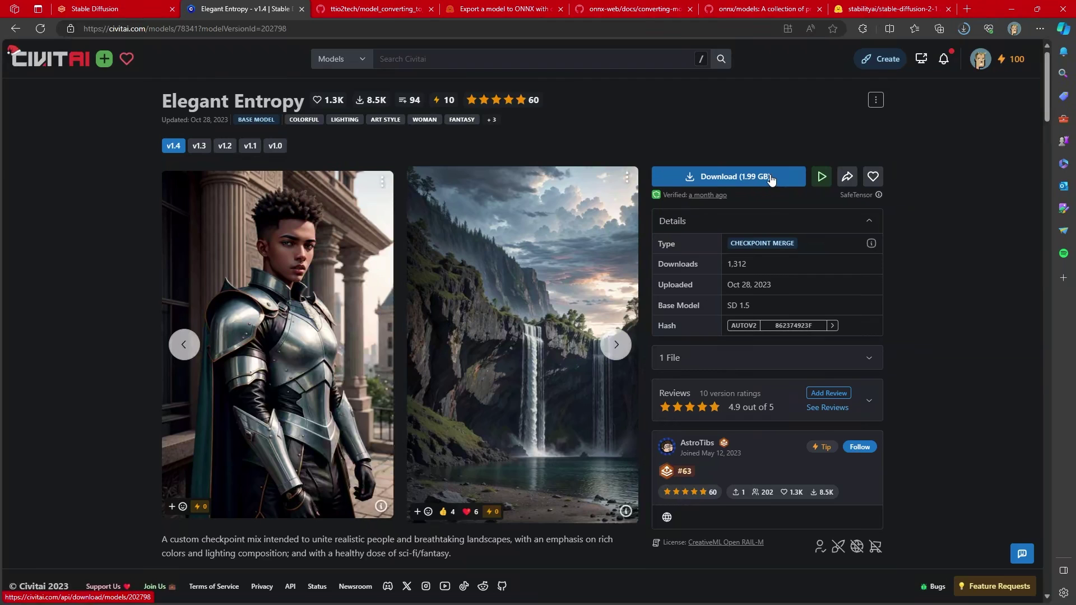
pyautogui.hotkey('alt', 'Tab')
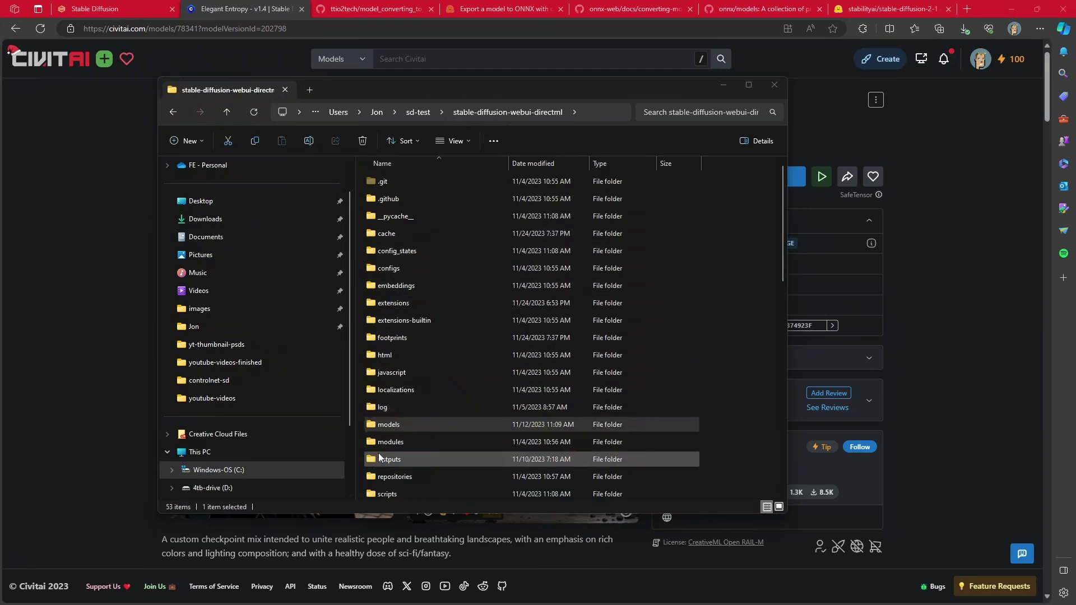
# Step: Move elegantEntropy_v14.safetensors into models\Stable-diffusion beside the animerge_v24 checkpoint
pyautogui.doubleClick(393, 424)
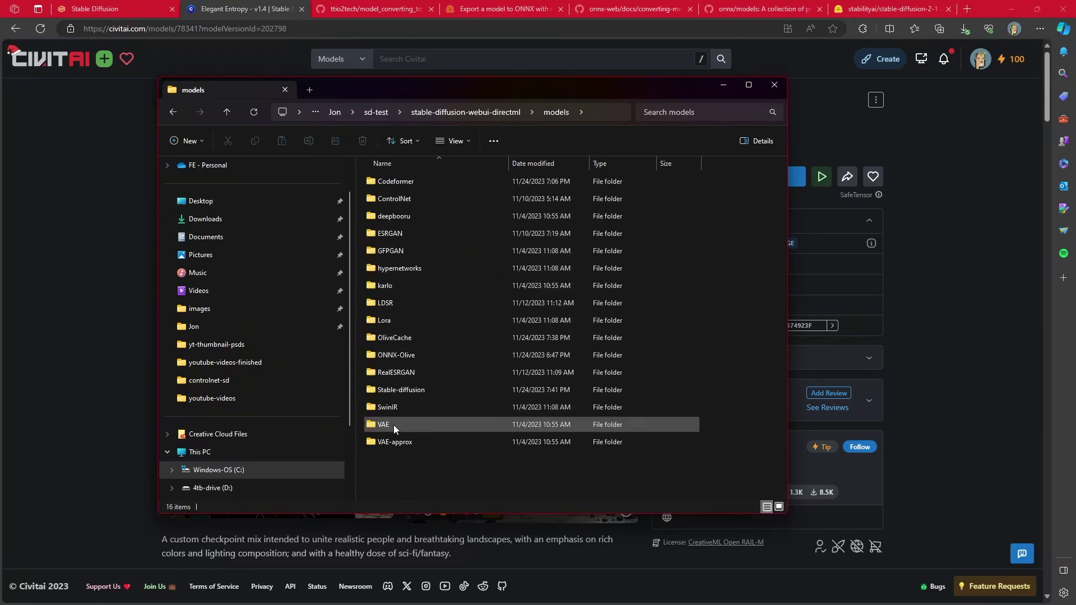
pyautogui.doubleClick(401, 391)
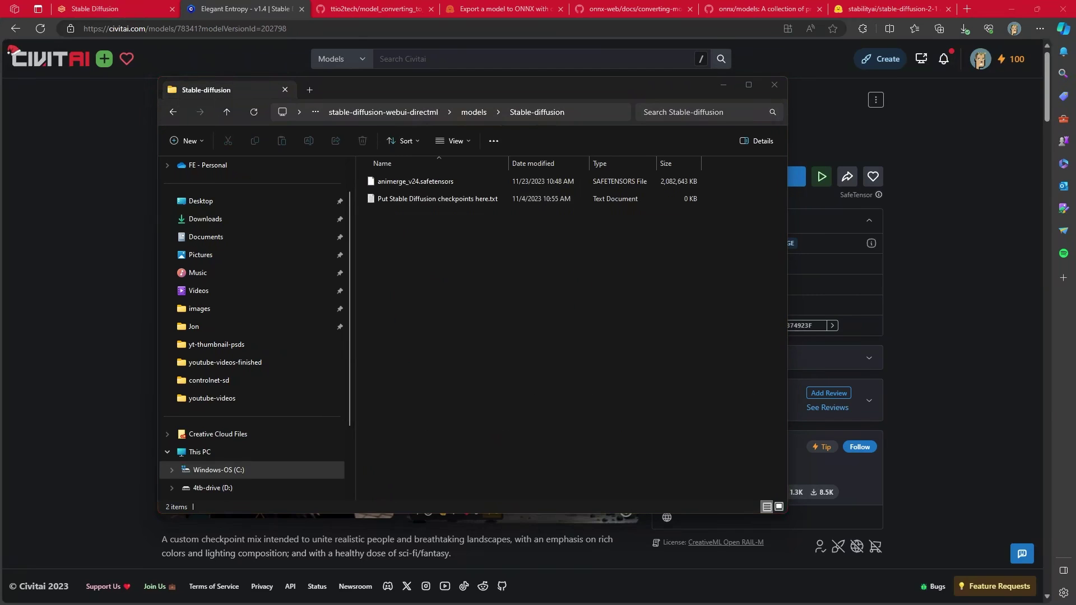
pyautogui.moveTo(720, 533); pyautogui.dragTo(521, 382)
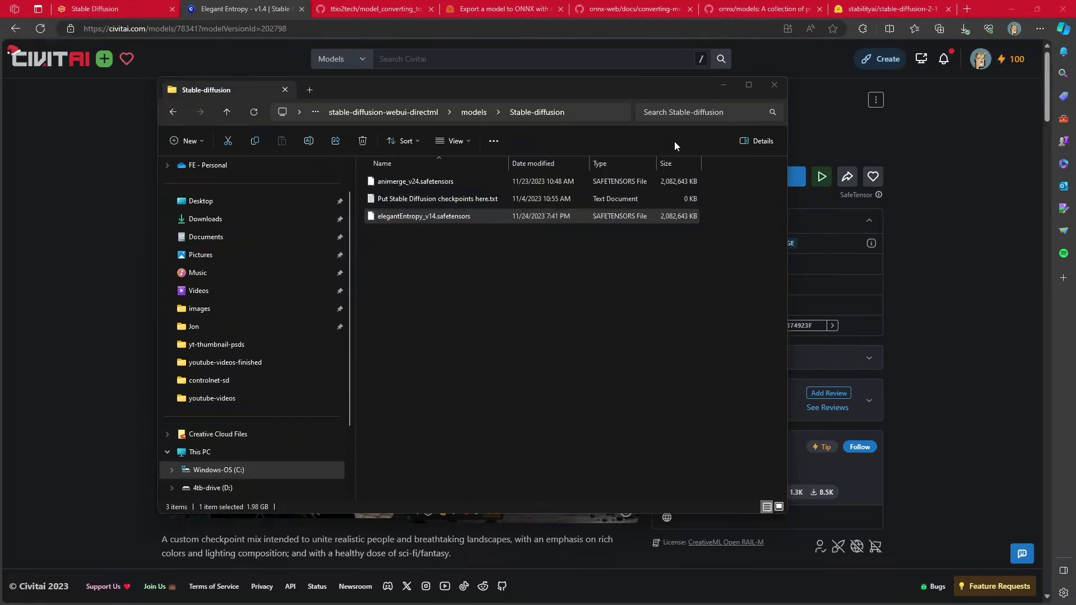
# Step: Minimize File Explorer and bring up the WebUI's Olive Optimize checkpoint form
pyautogui.click(724, 85)
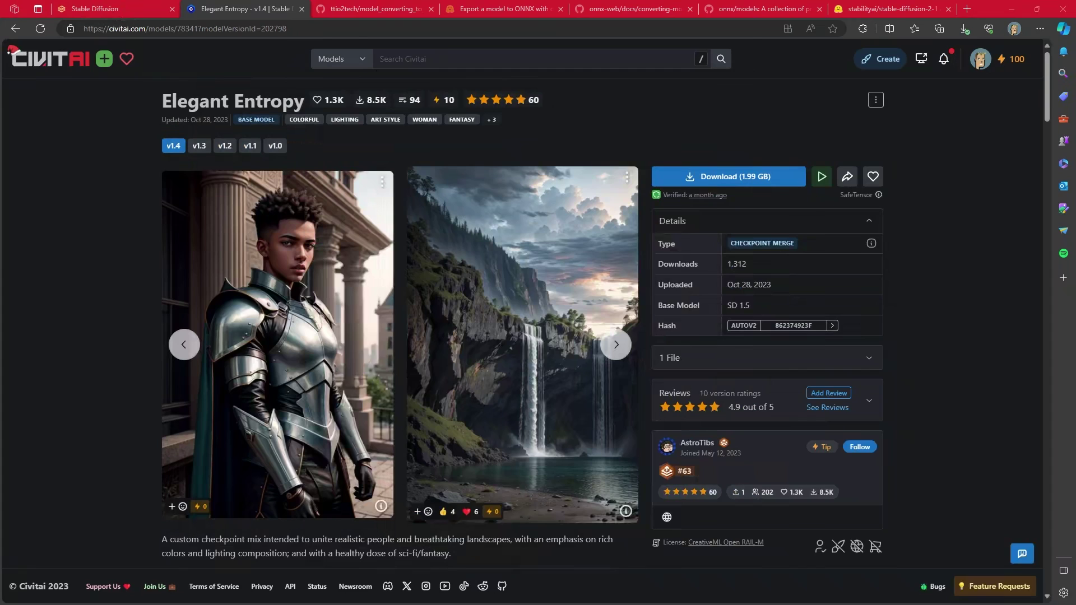
pyautogui.hotkey('ctrl', 'shift', 'Tab')
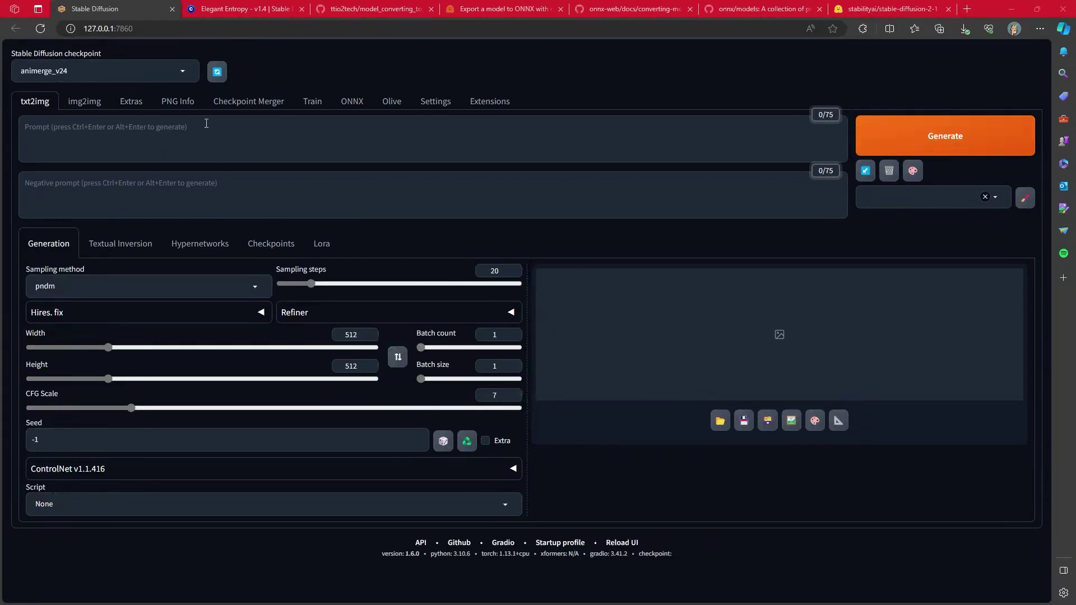
pyautogui.click(387, 102)
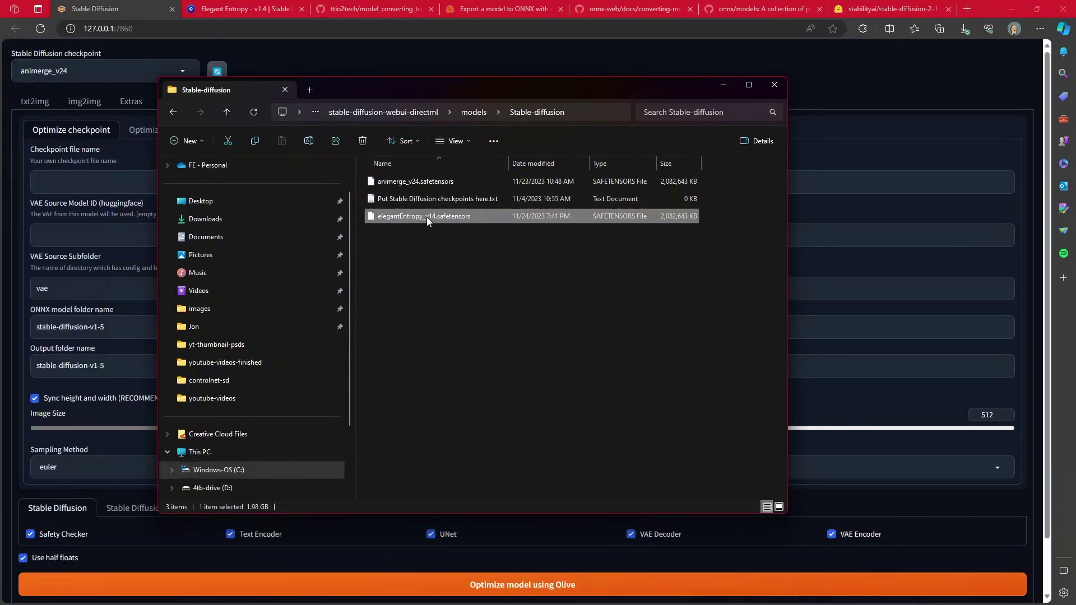
# Step: Copy the file name elegantEntropy_v14 from the checkpoint's Rename field, then return to the browser
pyautogui.rightClick(427, 221)
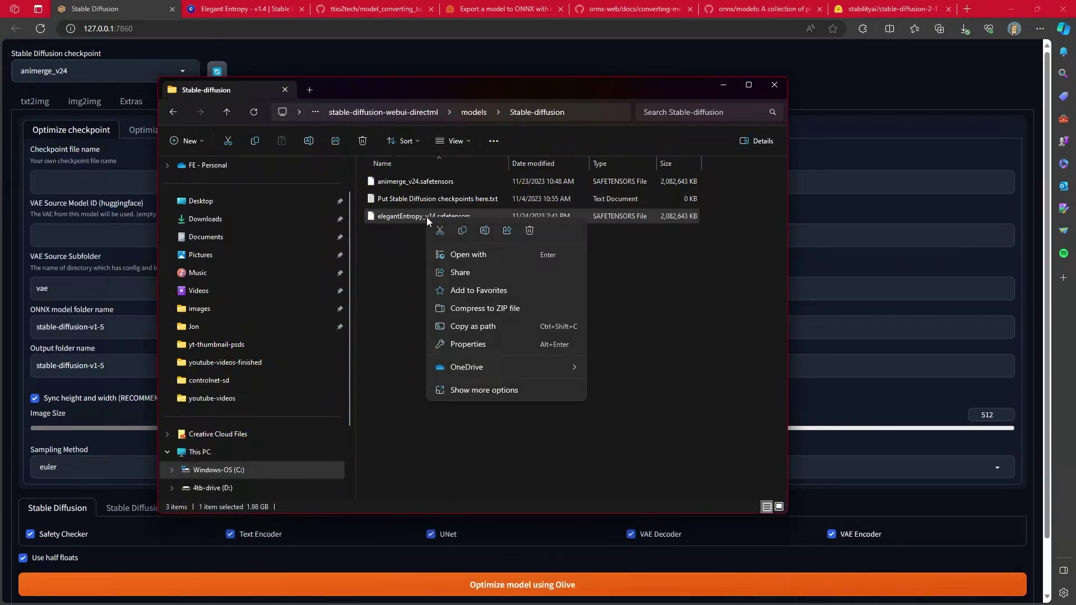
pyautogui.click(485, 232)
pyautogui.hotkey('ctrl', 'c')
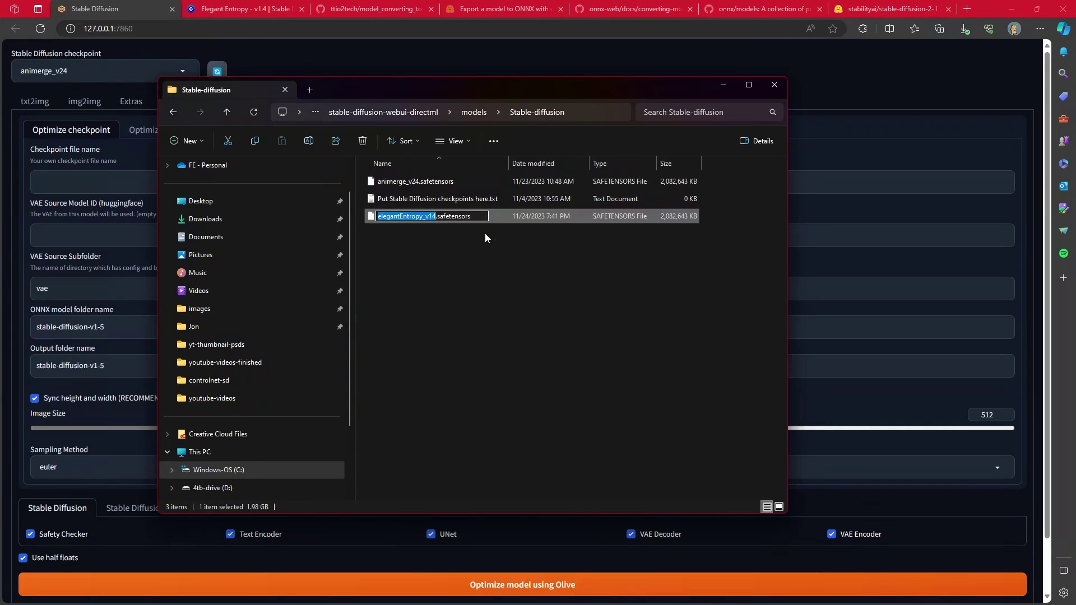
pyautogui.click(377, 57)
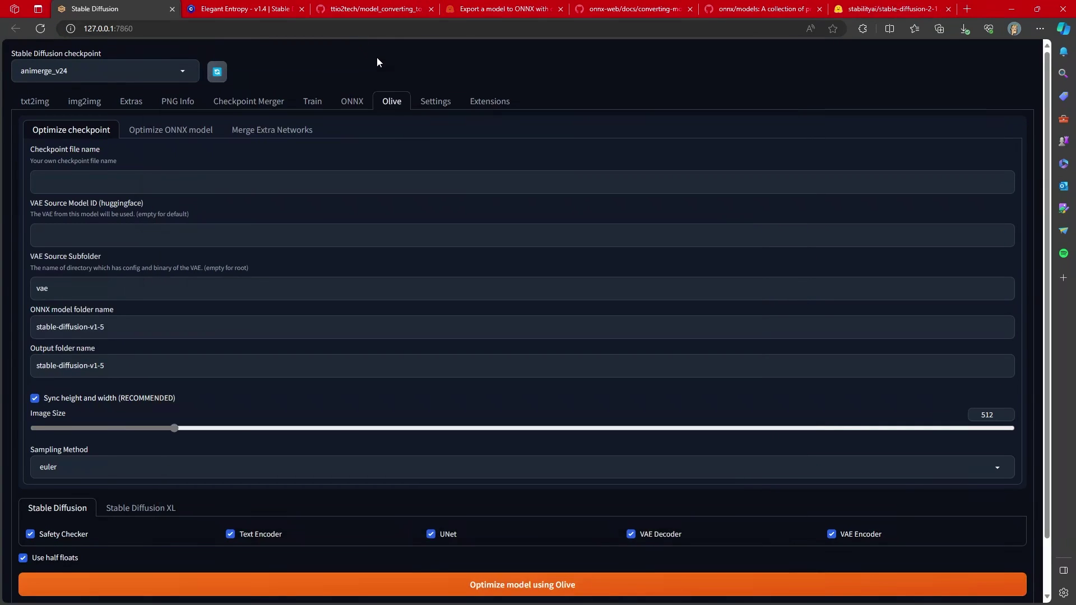
# Step: Set the Checkpoint file name to elegantEntropy_v14.safetensors
pyautogui.click(156, 181)
pyautogui.hotkey('ctrl', 'v')
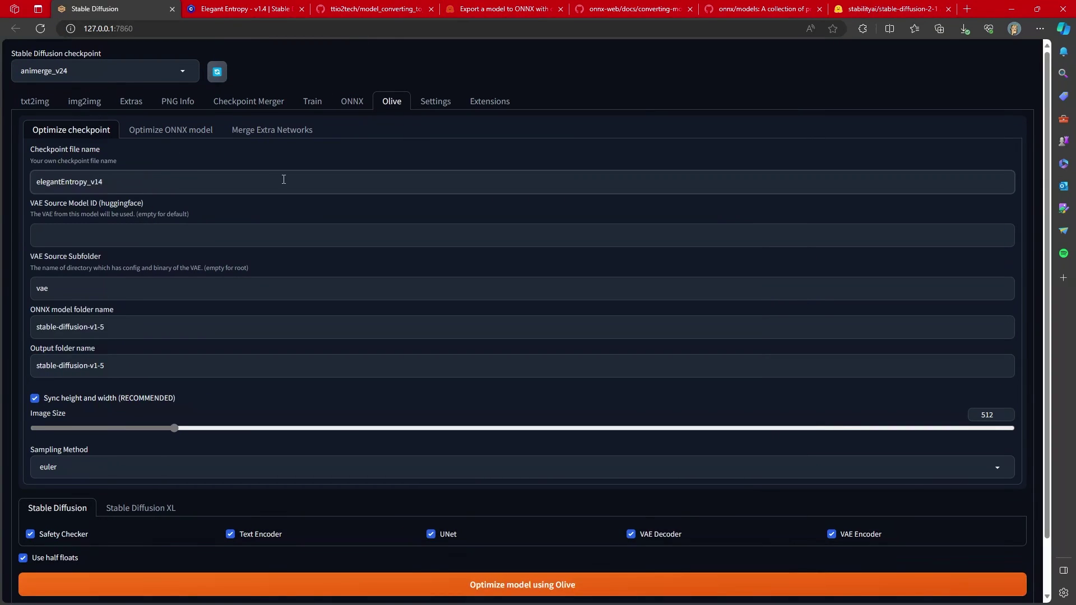
pyautogui.write('.saf')
pyautogui.write('snors')
pyautogui.press('BackSpace')
pyautogui.press('BackSpace')
pyautogui.press('BackSpace')
pyautogui.press('BackSpace')
pyautogui.write('nsors')
# Step: Name both the ONNX model and output folders elegantEntropy_v14 and start the Olive optimization
pyautogui.press('Tab')
pyautogui.press('Tab')
pyautogui.press('Tab')
pyautogui.hotkey('ctrl', 'a')
pyautogui.press('BackSpace')
pyautogui.hotkey('ctrl', 'v')
pyautogui.press('Tab')
pyautogui.hotkey('ctrl', 'a')
pyautogui.press('BackSpace')
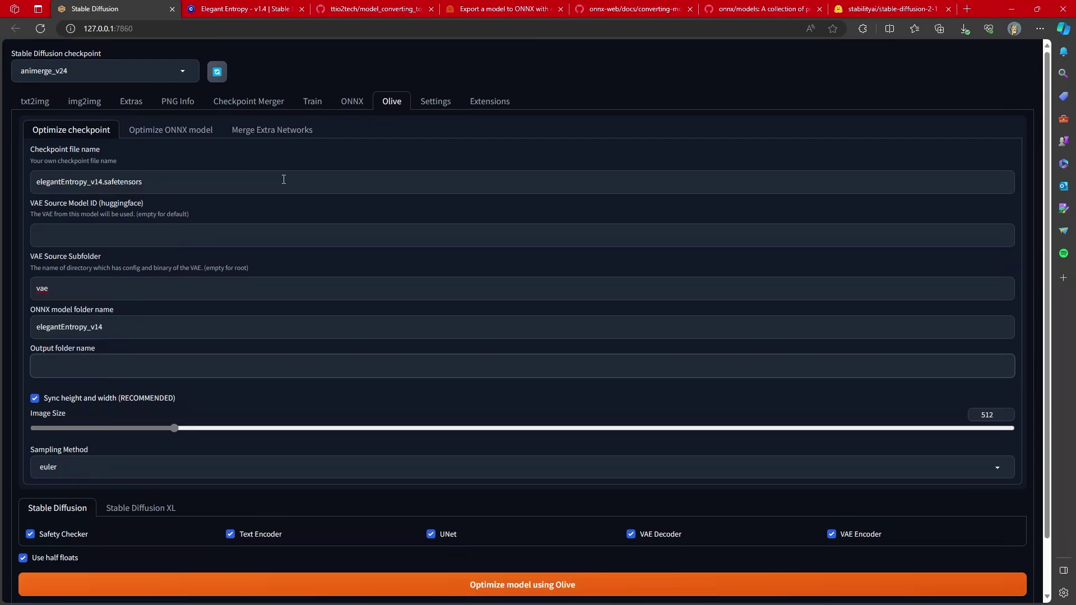
pyautogui.hotkey('ctrl', 'v')
pyautogui.scroll(-2, 329, 322)
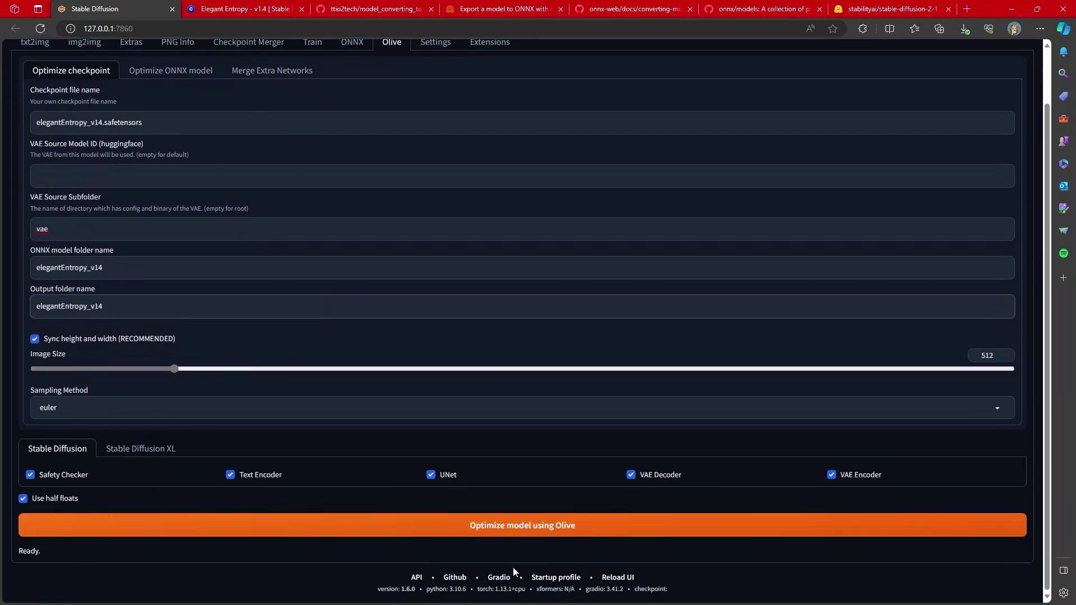
pyautogui.click(544, 532)
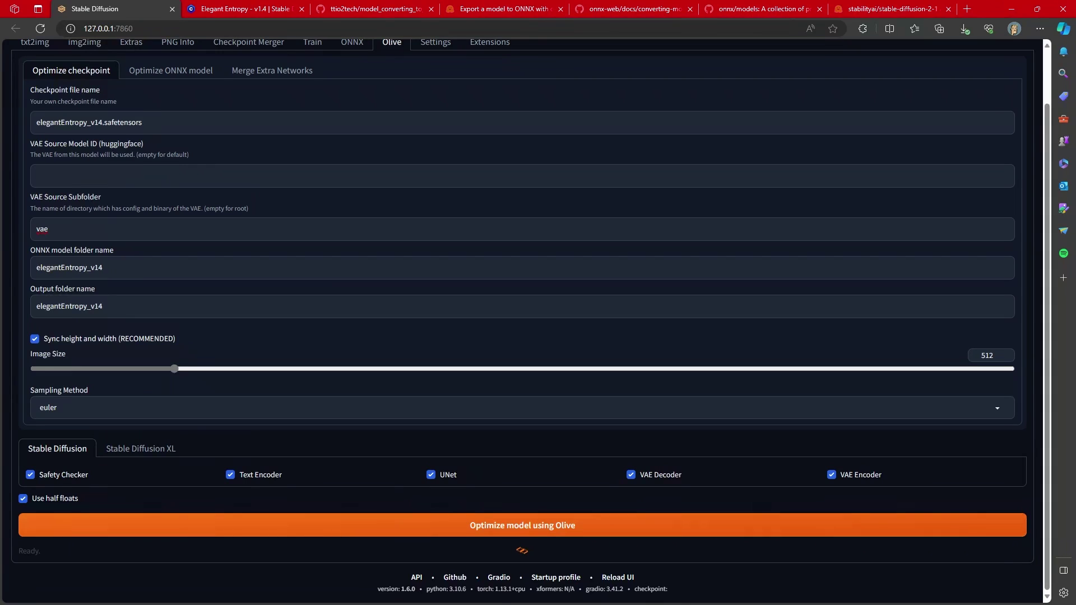
# Step: After Olive runs, switch to the run-olive console log showing the no-GPU error
pyautogui.hotkey('alt', 'Tab')
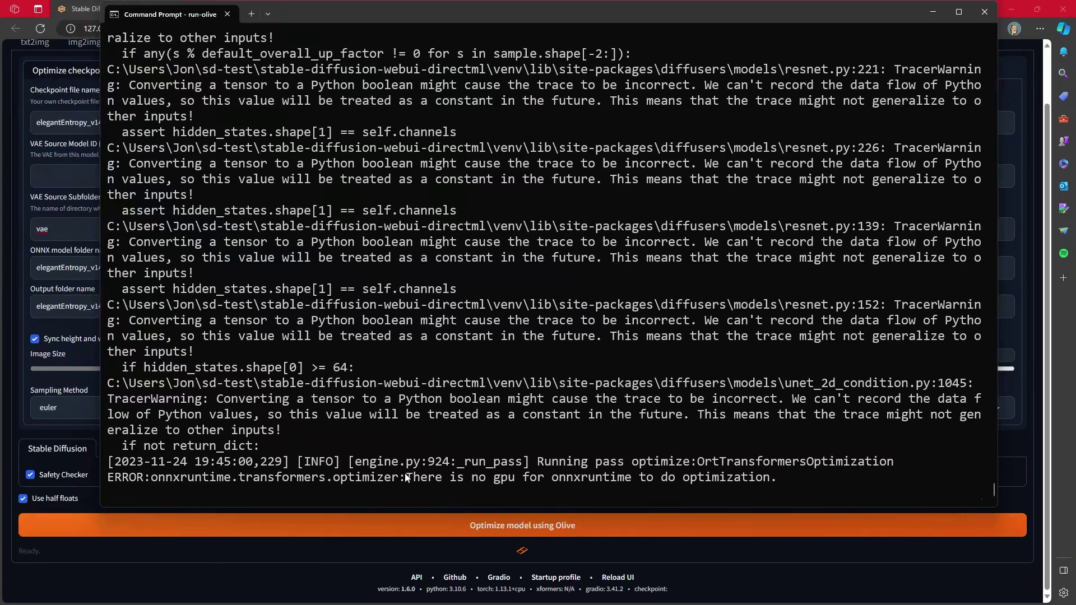
# Step: Copy the onnxruntime no-GPU ERROR line, then confirm the WebUI reports 'Optimization complete.'
pyautogui.moveTo(401, 477); pyautogui.dragTo(766, 479)
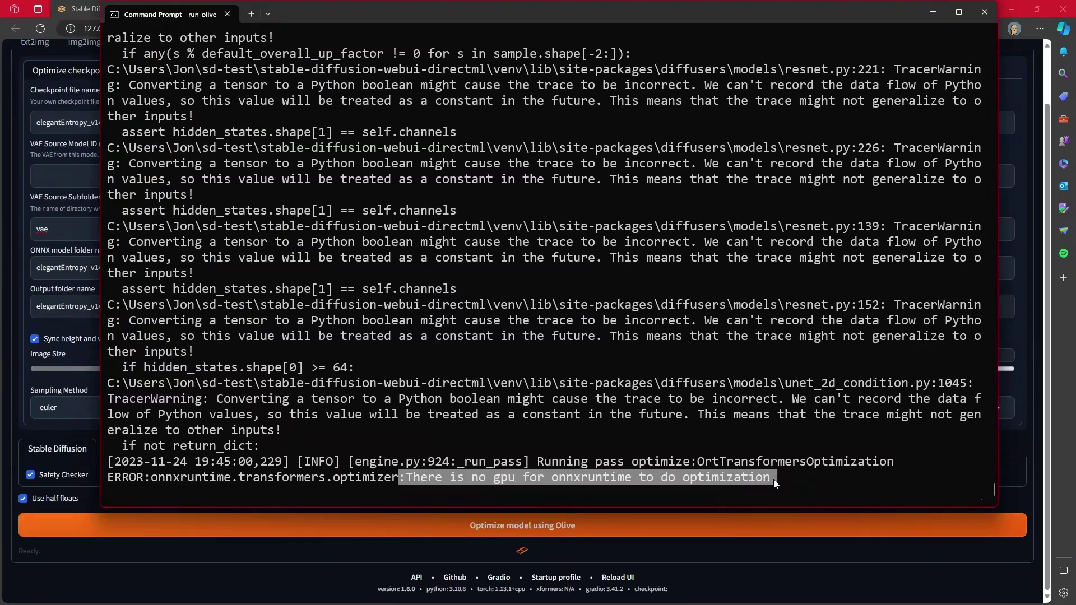
pyautogui.rightClick(808, 482)
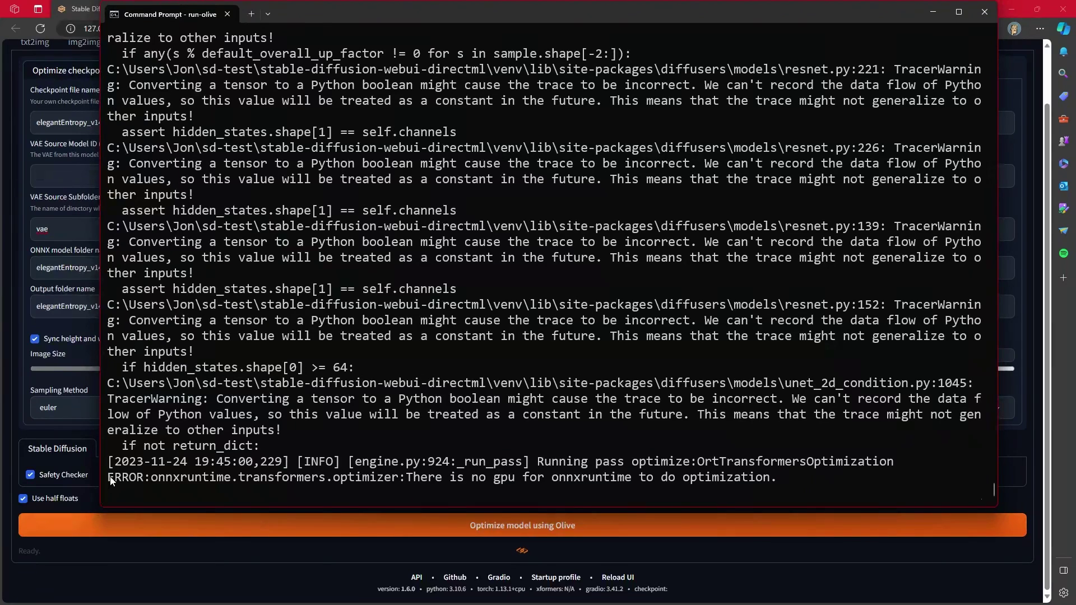
pyautogui.moveTo(108, 478); pyautogui.dragTo(152, 482)
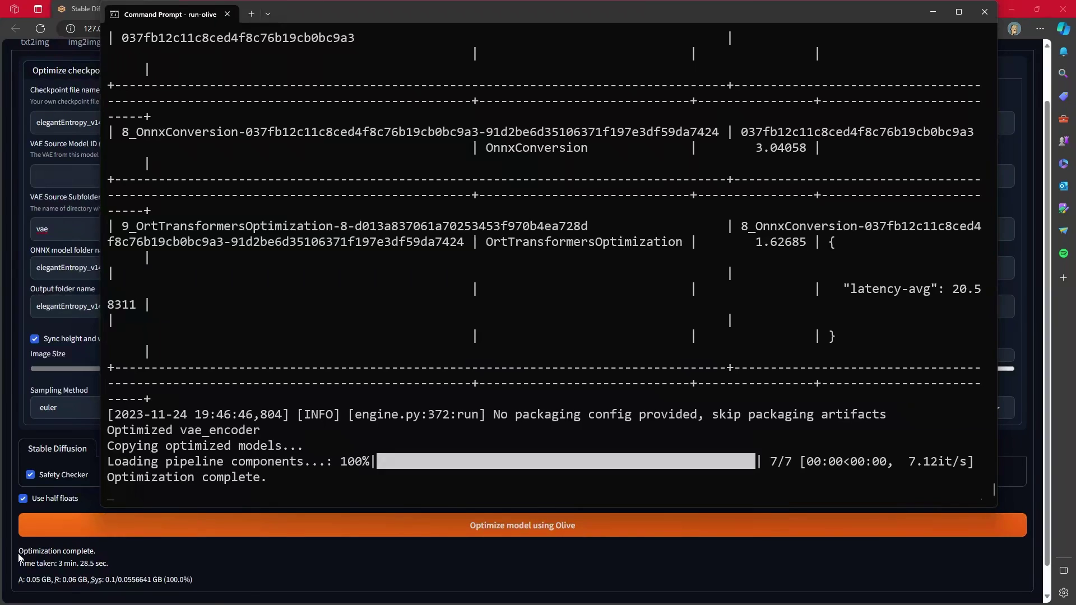
pyautogui.moveTo(19, 550); pyautogui.dragTo(112, 544)
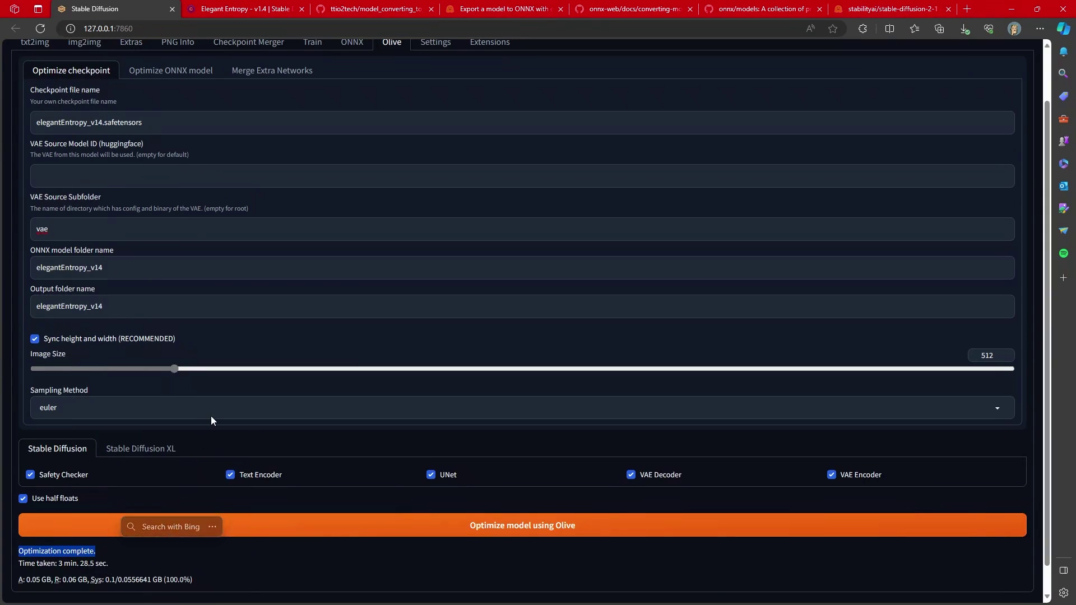
# Step: Load the 'elegantEntropy_v14 [Optimized]' checkpoint and put the cursor in the txt2img Prompt box
pyautogui.scroll(1, 211, 416)
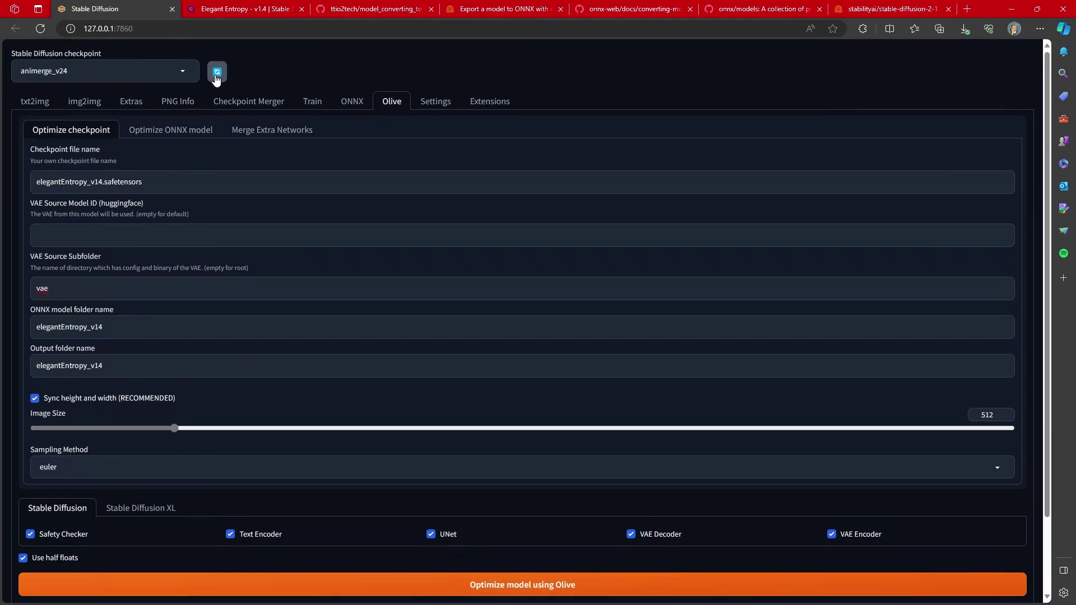
pyautogui.click(181, 72)
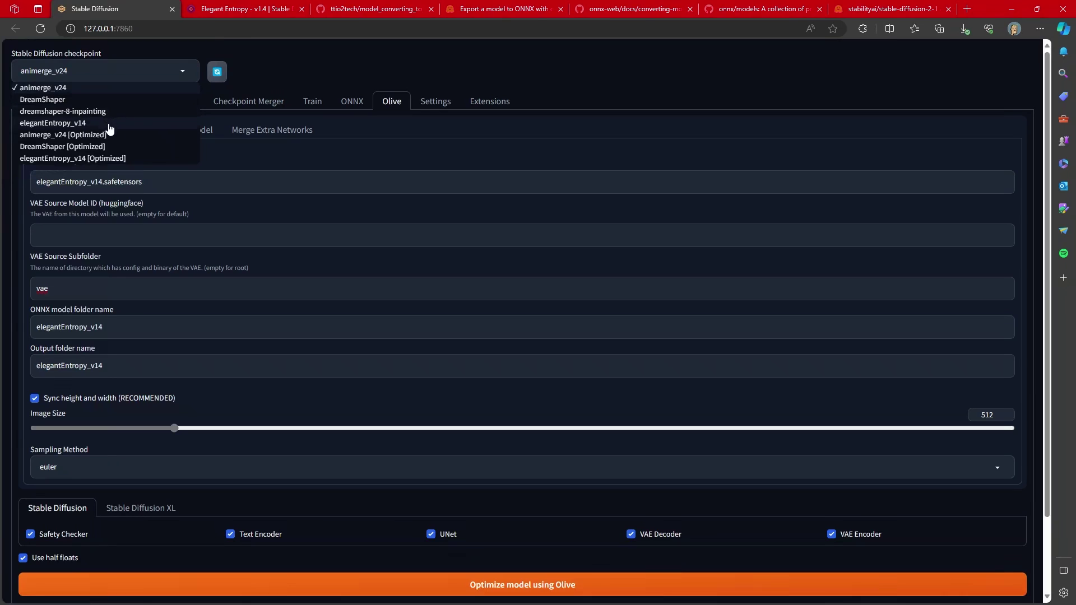
pyautogui.click(114, 159)
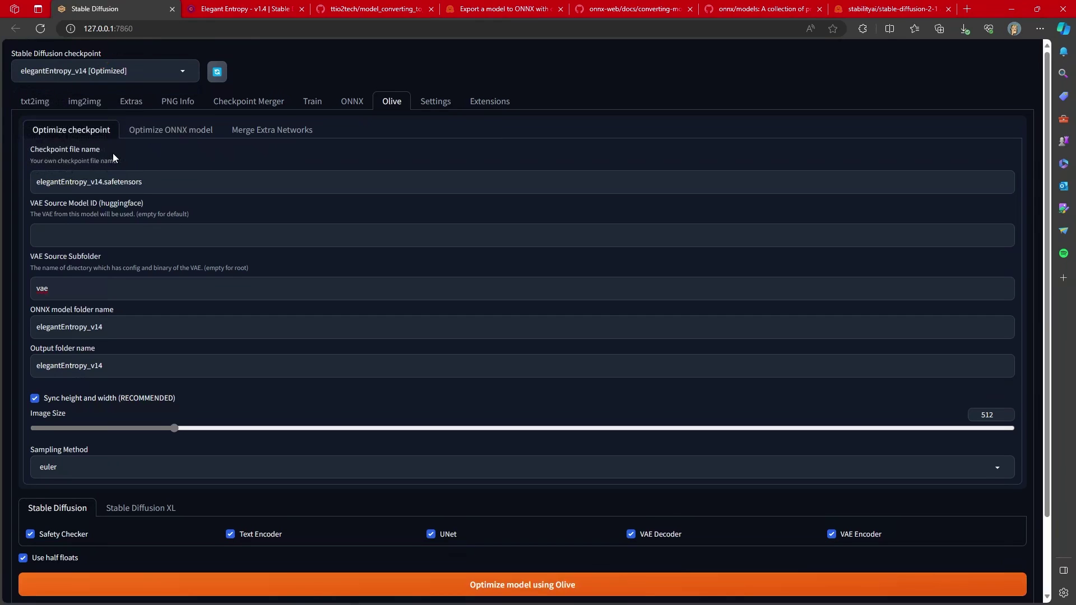
pyautogui.click(44, 101)
pyautogui.click(147, 155)
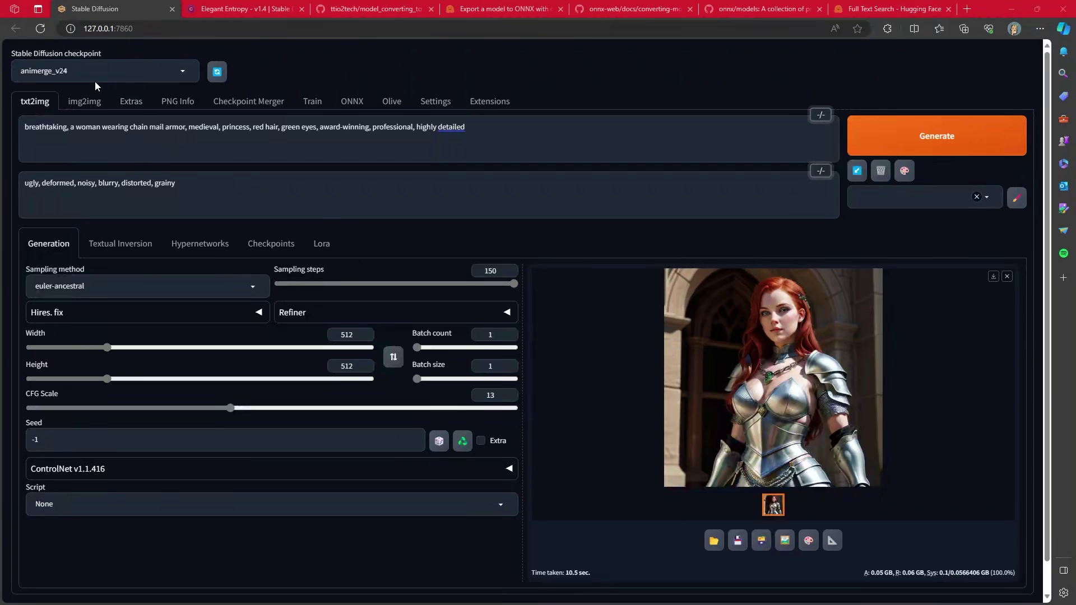
# Step: Keep animerge_v24 as the checkpoint and view its red-haired chain-mail princess full size
pyautogui.click(180, 67)
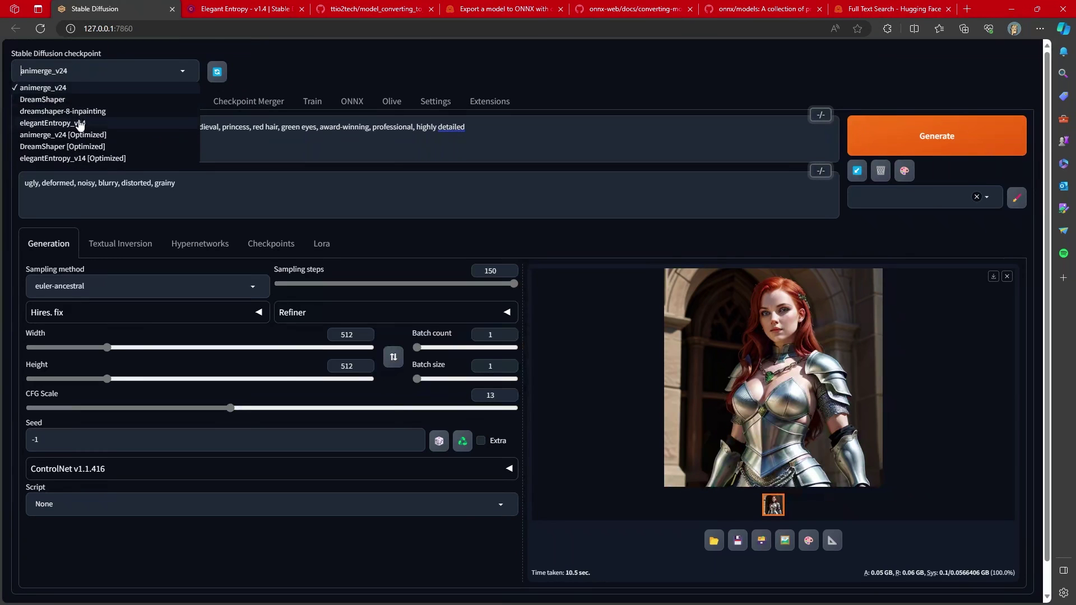
pyautogui.click(349, 62)
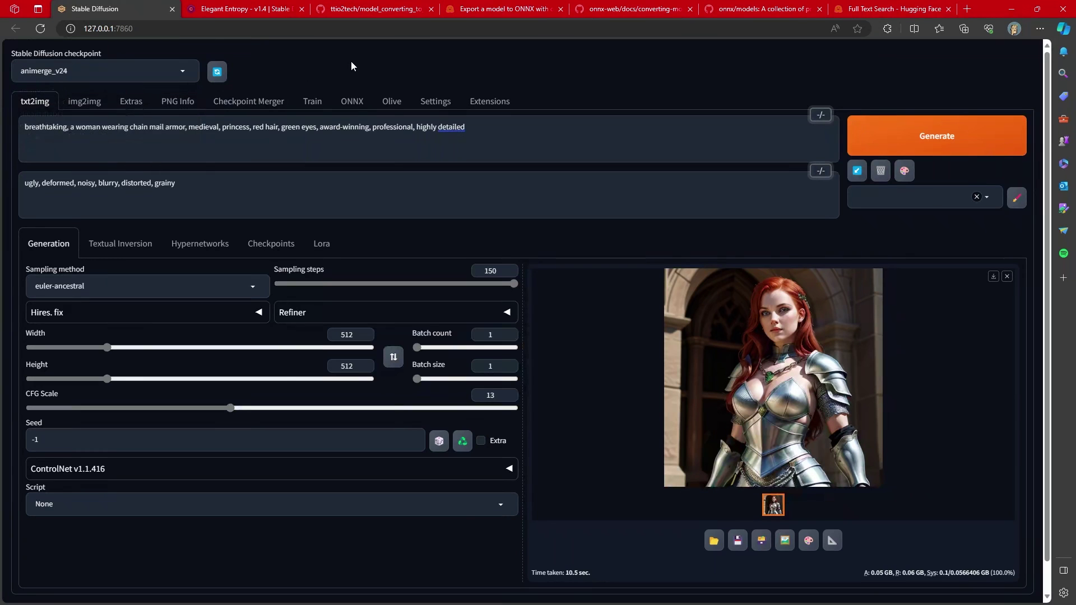
pyautogui.click(834, 398)
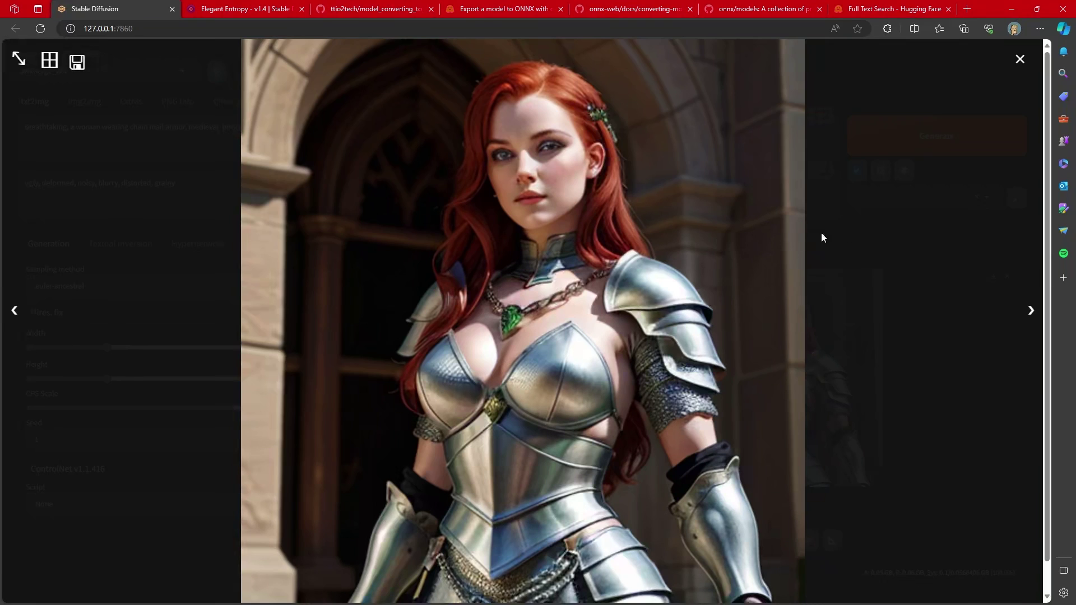
pyautogui.click(897, 218)
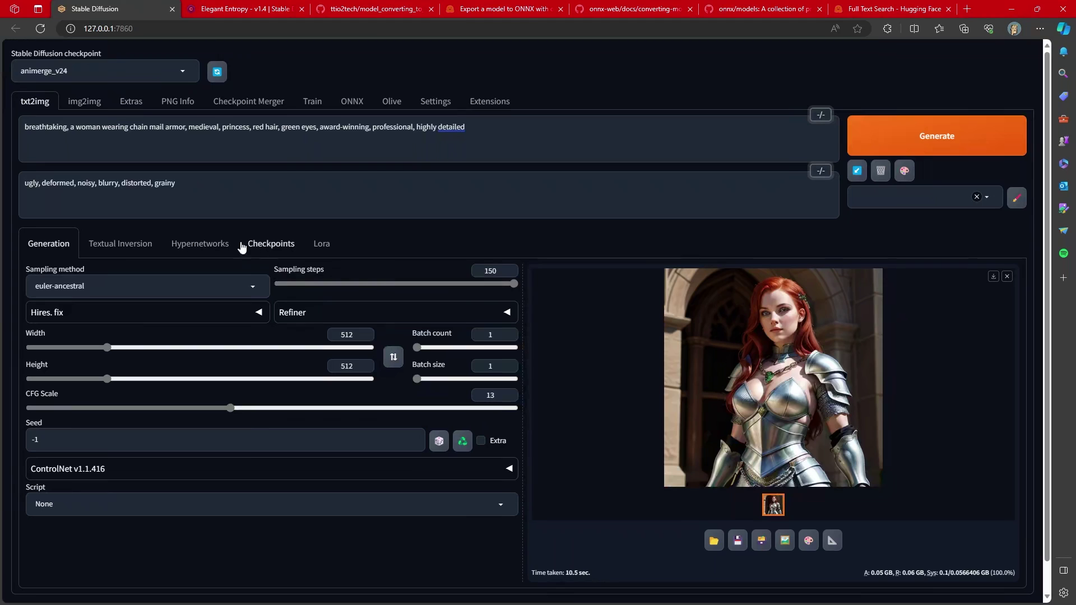
# Step: Generate the princess prompt with DreamShaper and view the forest-background image full size
pyautogui.click(153, 78)
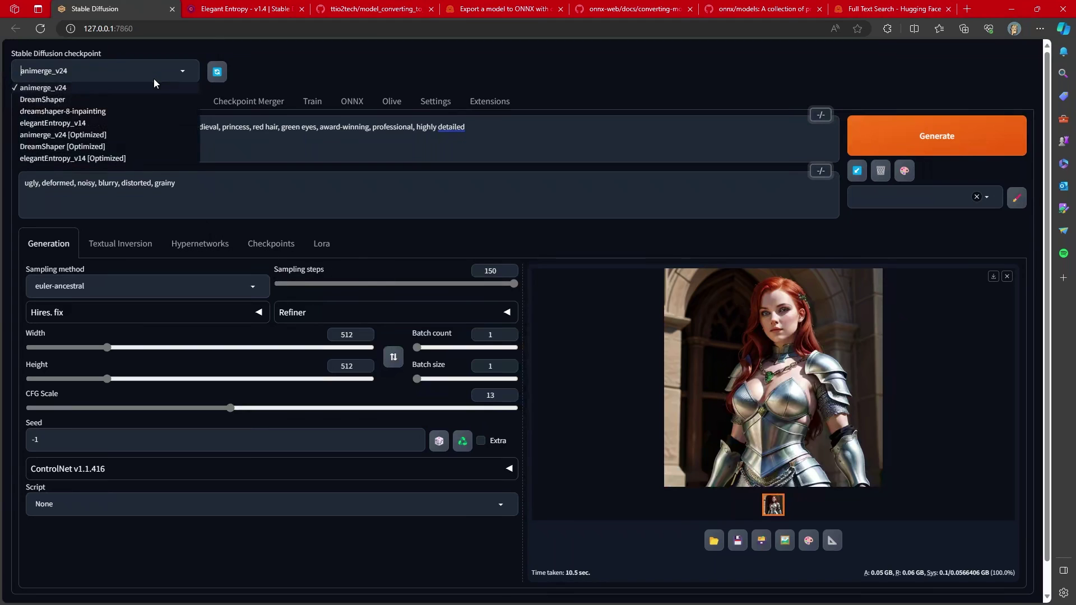
pyautogui.click(78, 101)
pyautogui.click(913, 143)
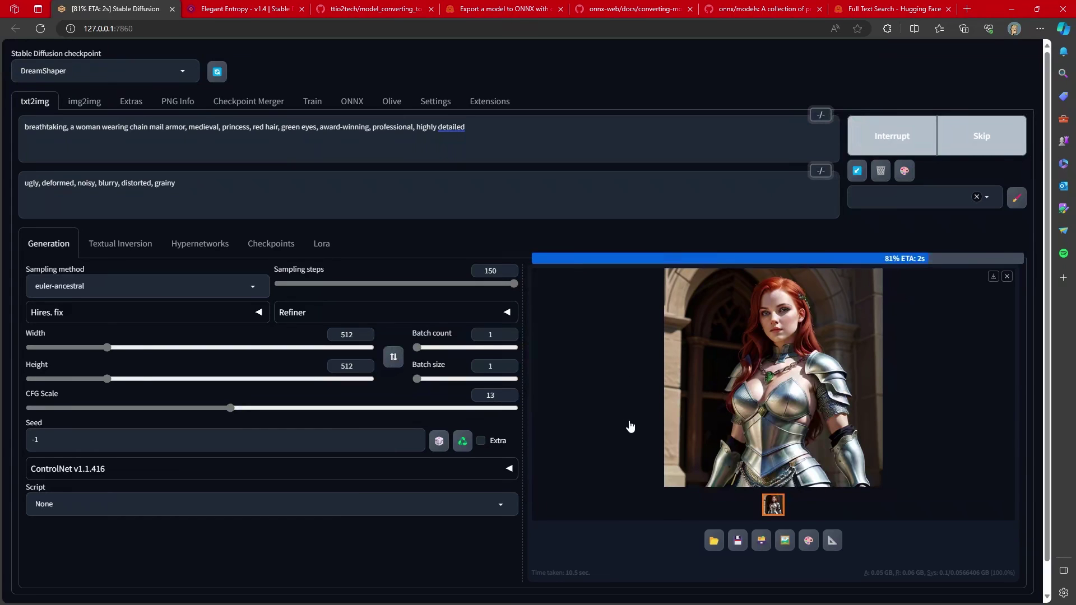
pyautogui.click(821, 357)
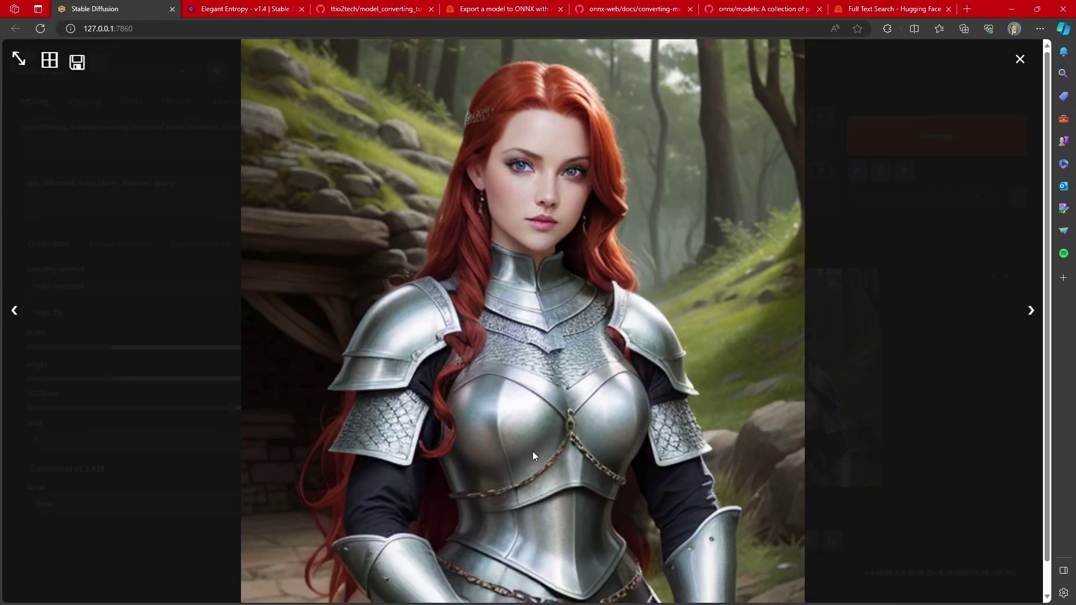
pyautogui.click(854, 302)
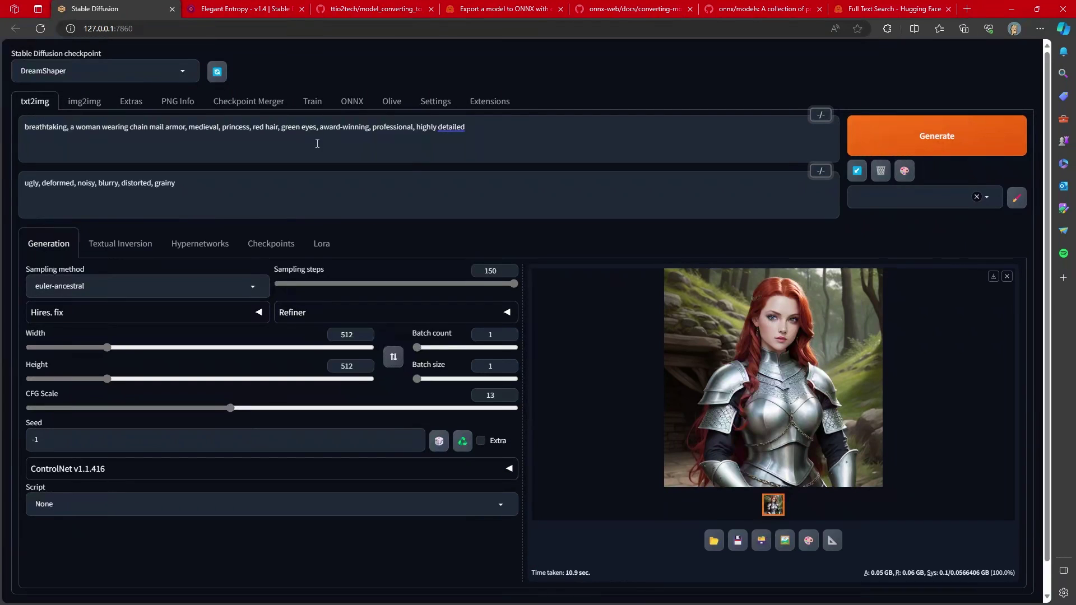
# Step: Generate the princess with elegantEntropy_v14 and inspect the candlelit castle image full size
pyautogui.click(156, 72)
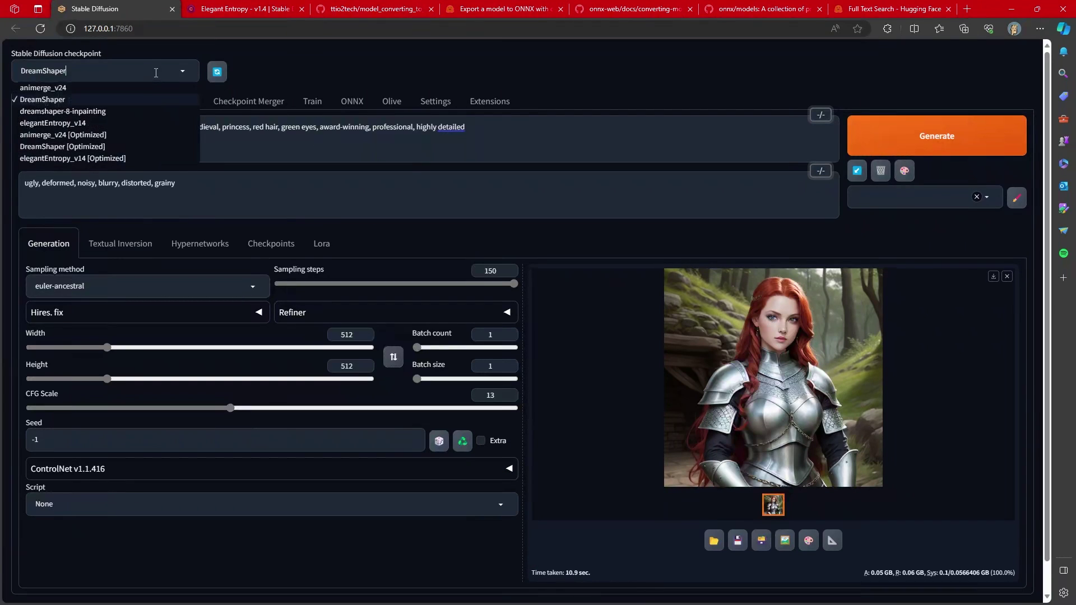
pyautogui.click(73, 124)
pyautogui.click(962, 144)
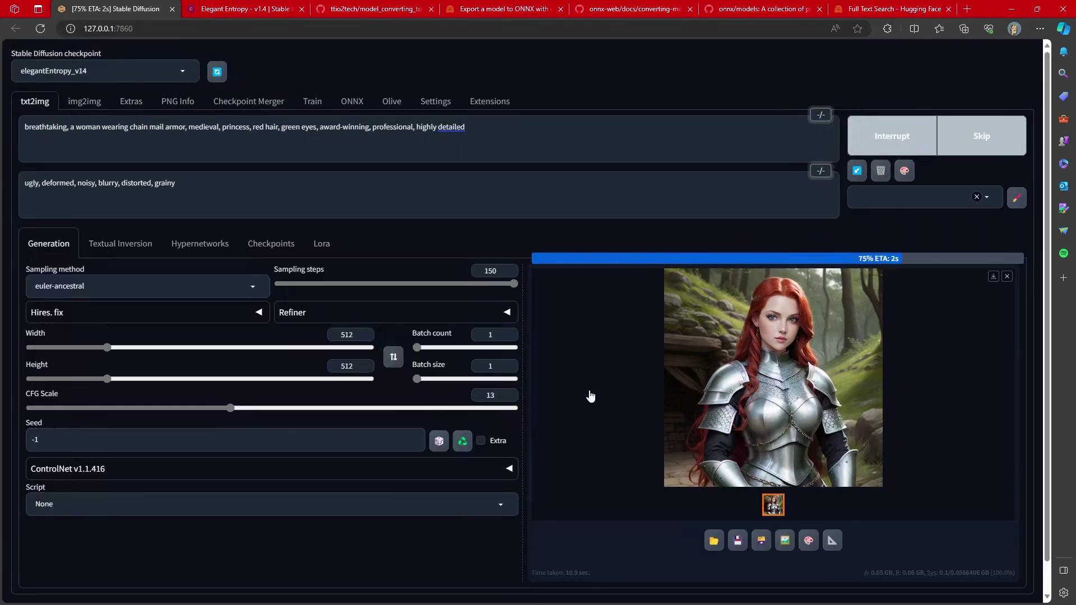
pyautogui.click(725, 378)
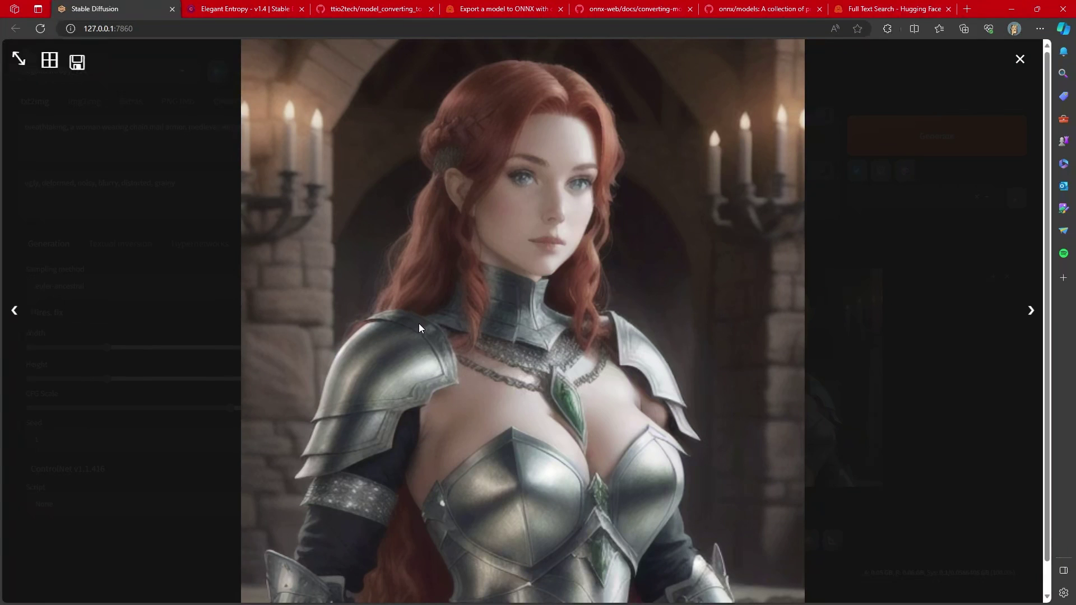
pyautogui.click(885, 280)
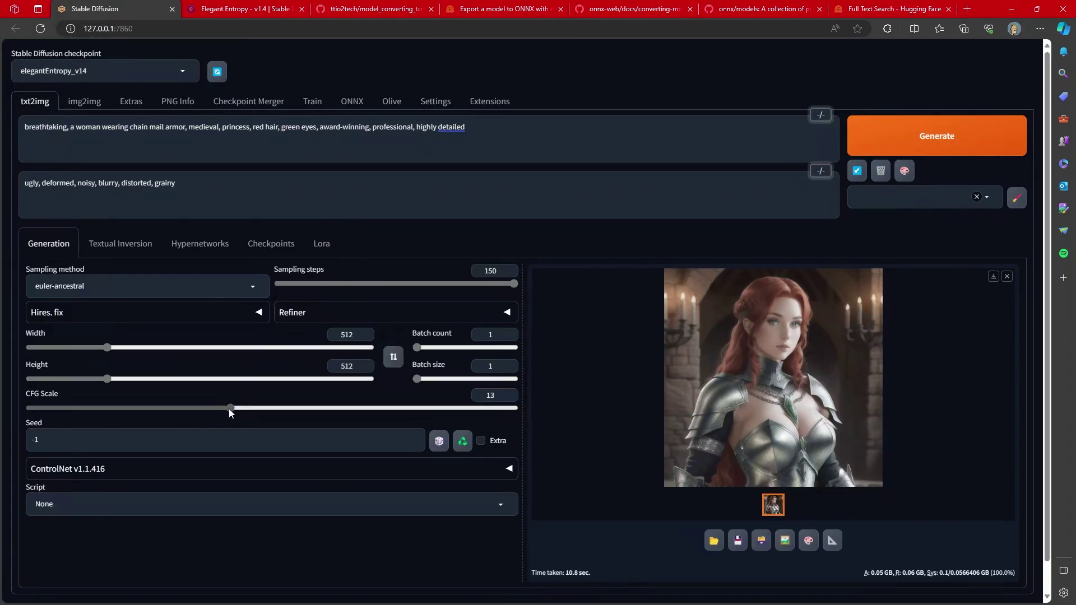
# Step: Drop CFG Scale from 13 to 7, regenerate, and view the tiara princess full size
pyautogui.moveTo(229, 408); pyautogui.dragTo(130, 422)
pyautogui.click(931, 137)
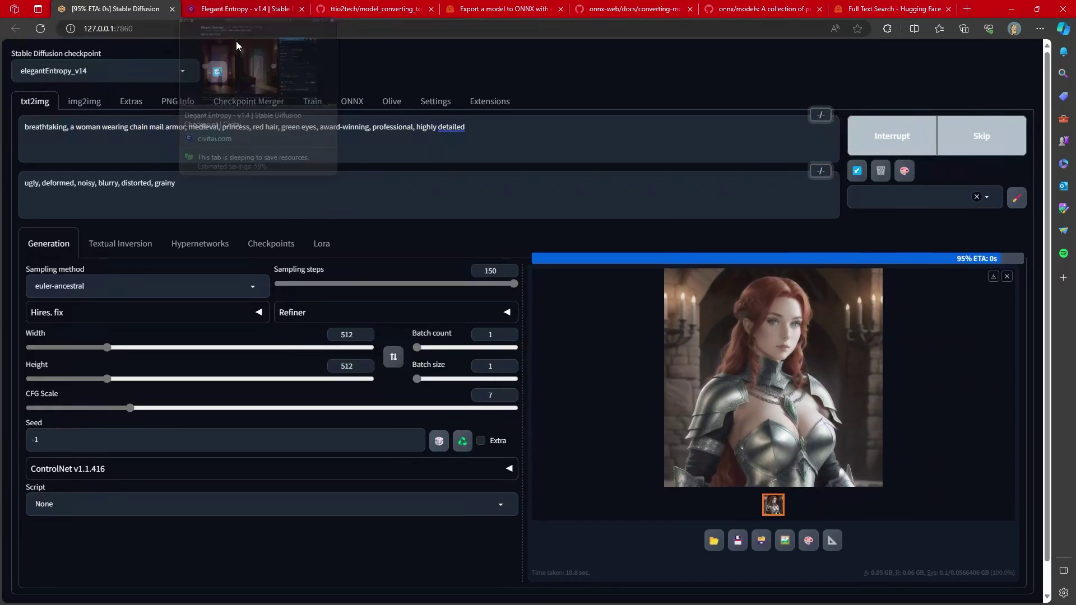
pyautogui.click(744, 360)
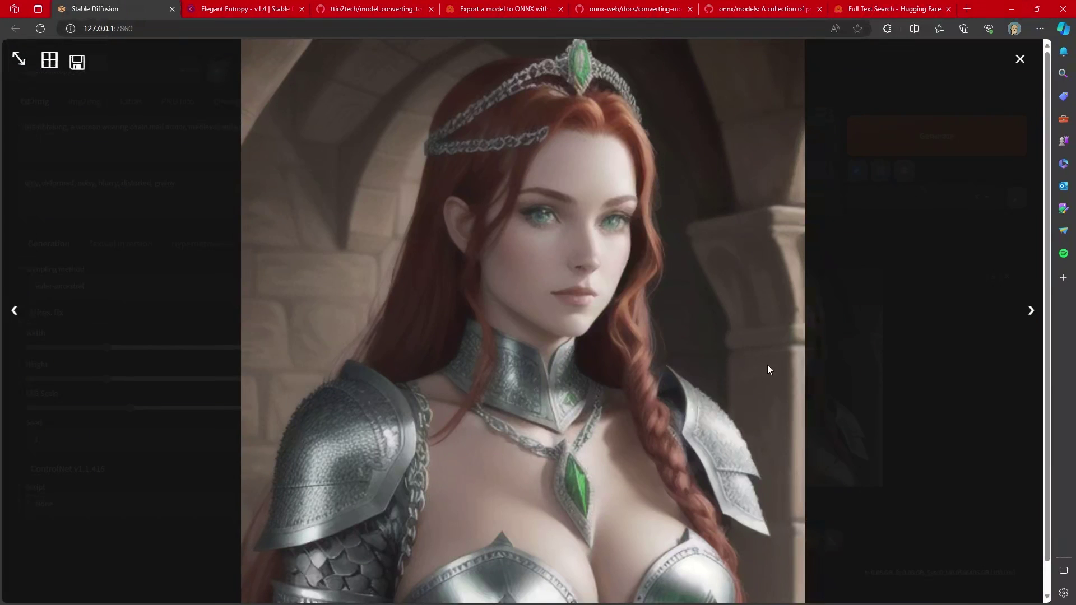
pyautogui.click(939, 302)
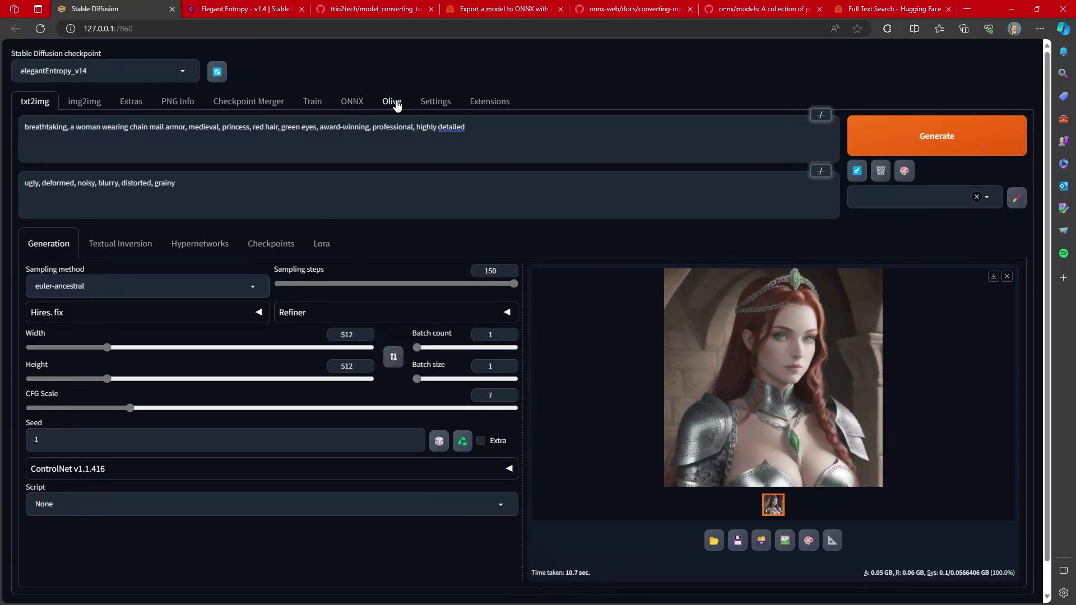
# Step: Regenerate at CFG 7 with animerge_v24 and enlarge the candlelit silver-armor princess
pyautogui.click(177, 75)
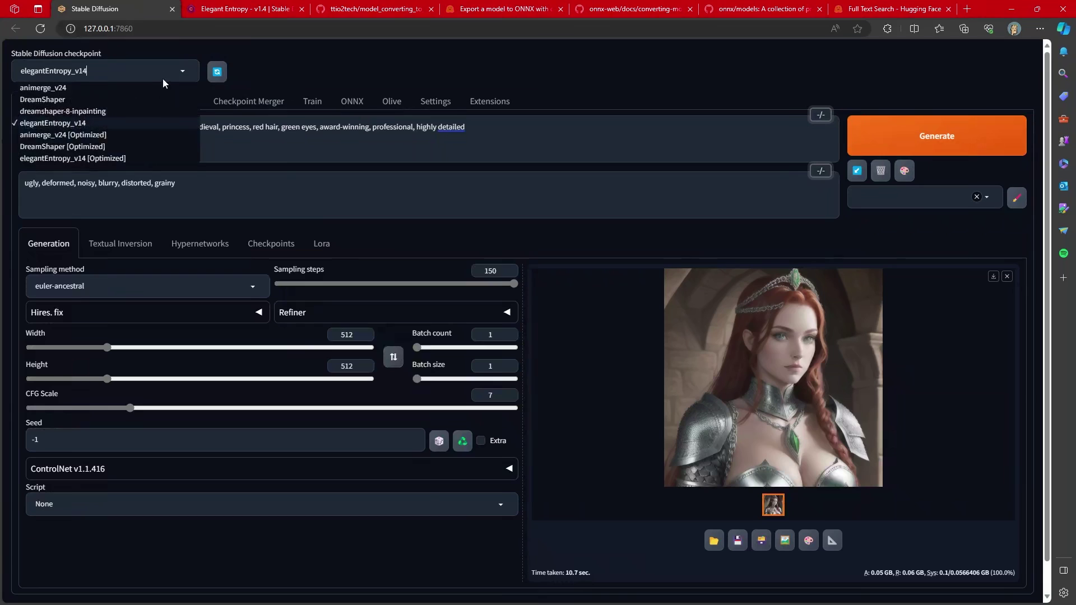
pyautogui.click(88, 90)
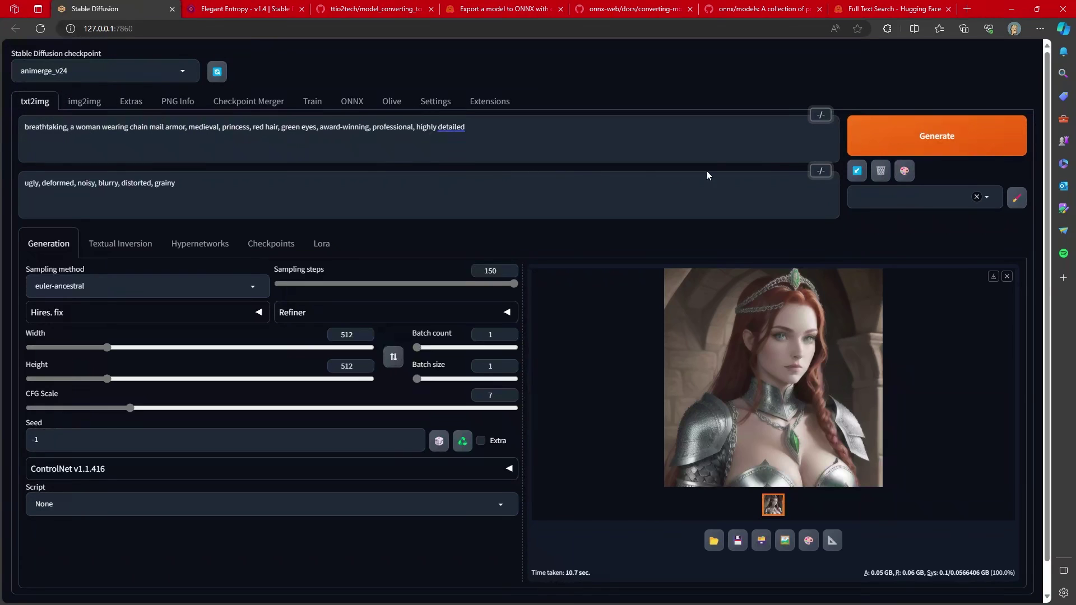
pyautogui.click(925, 144)
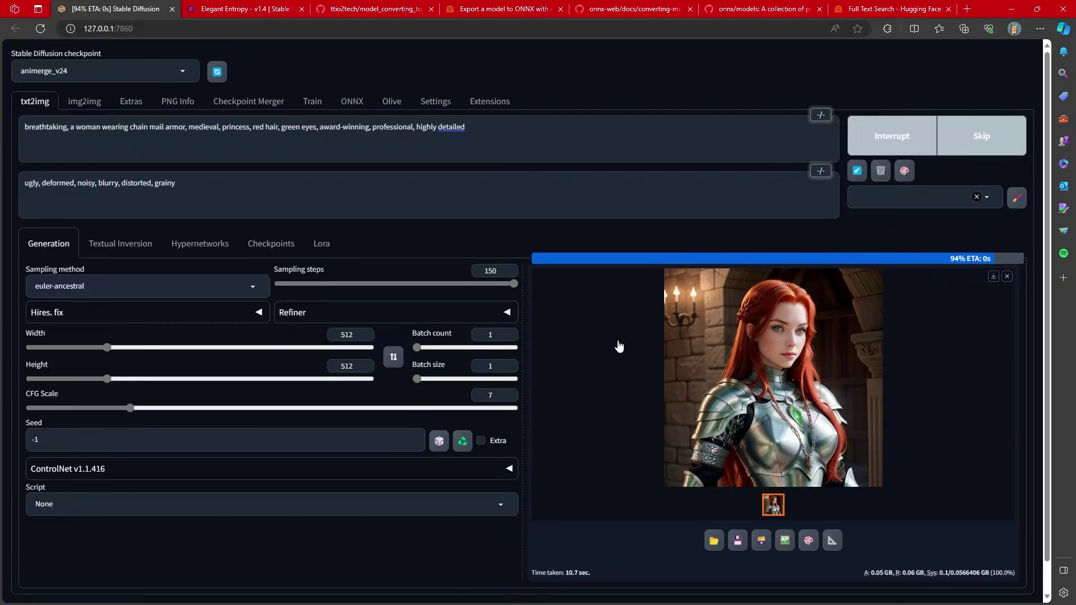
pyautogui.click(769, 355)
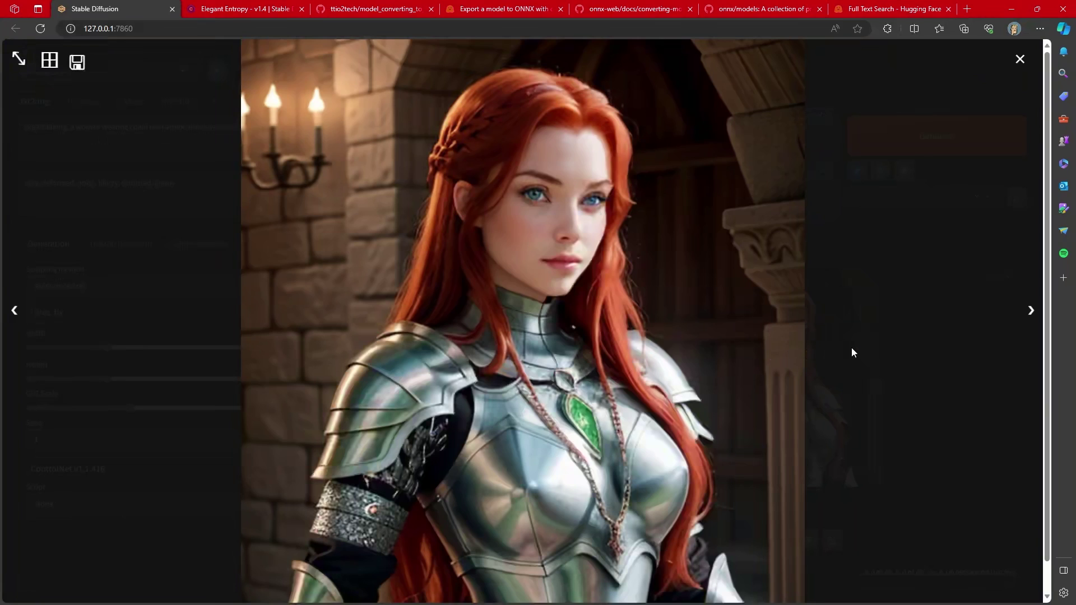